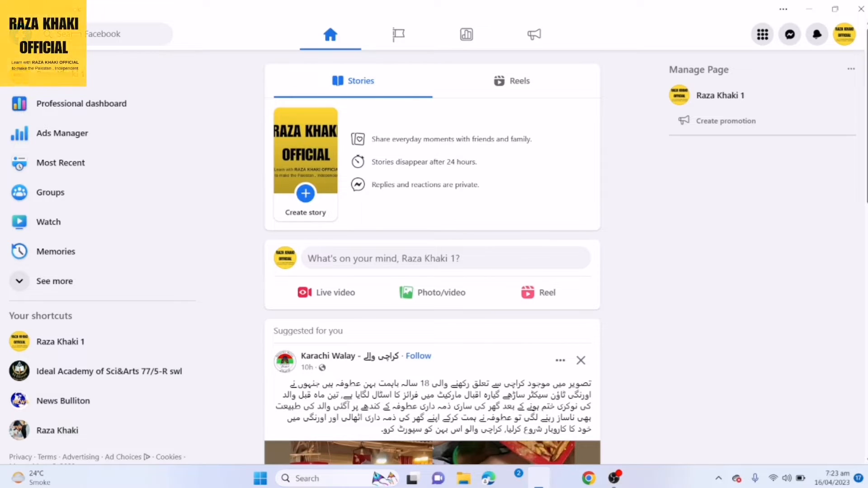
scroll(432, 257, "down", 12)
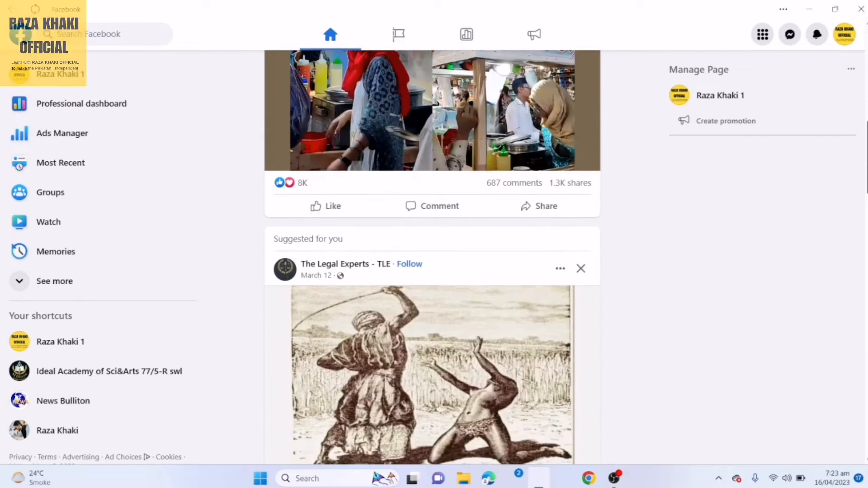
scroll(432, 257, "up", 10)
scroll(433, 257, "up", 2)
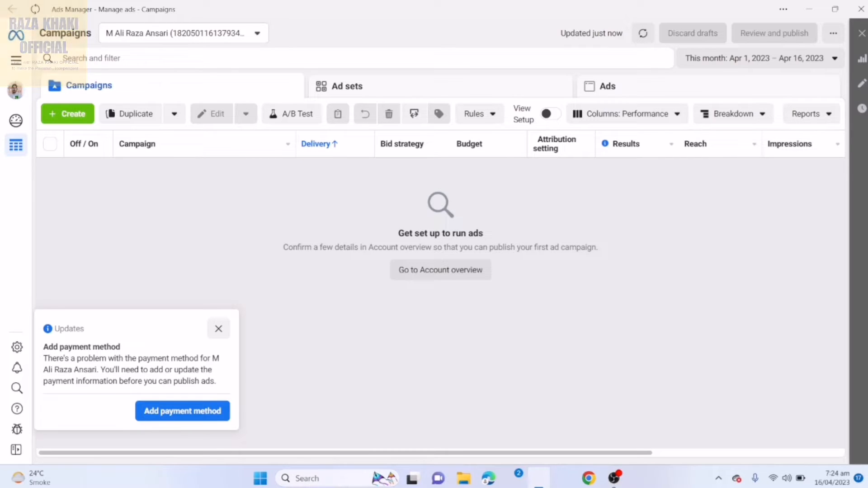
Step: Dismiss the payment method notice and start creating a new campaign
left_click(218, 329)
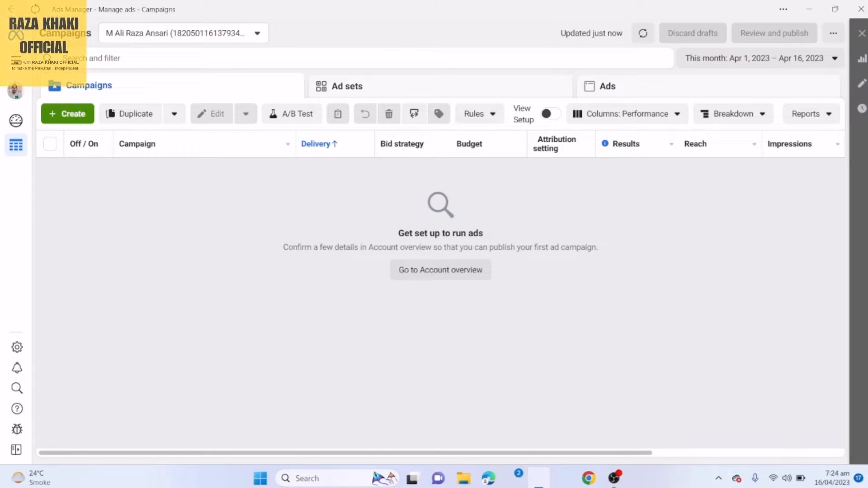
left_click(71, 114)
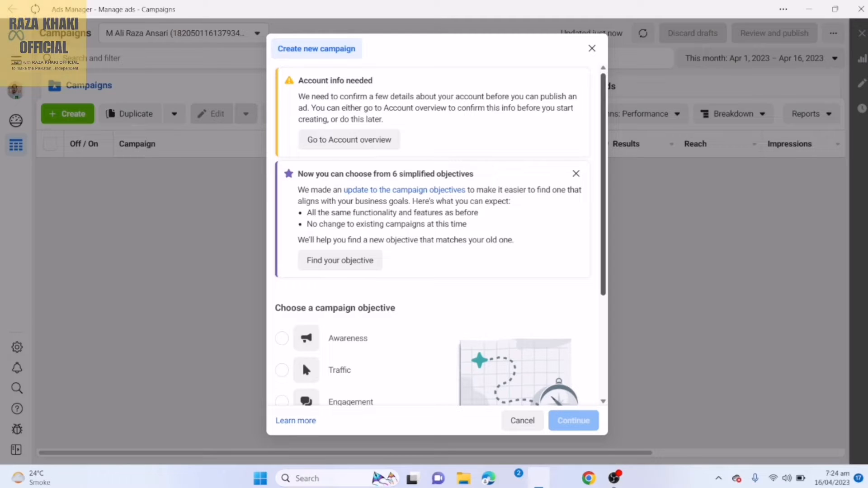
scroll(436, 235, "down", 4)
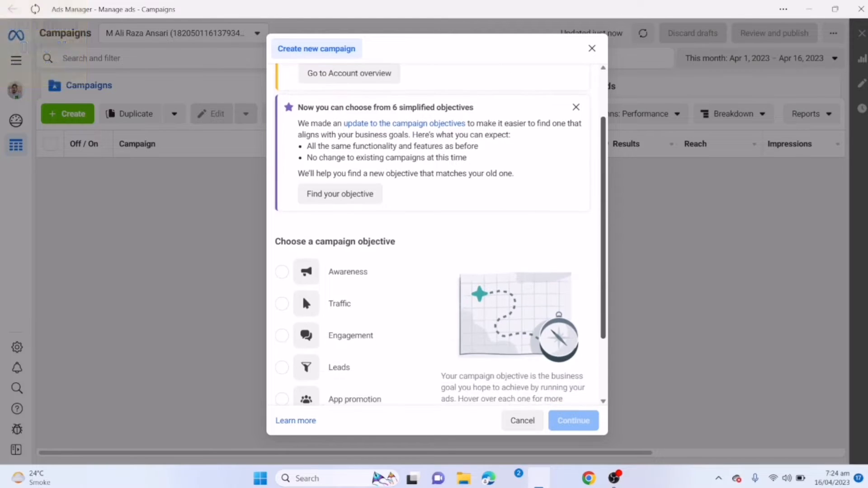
scroll(437, 235, "up", 4)
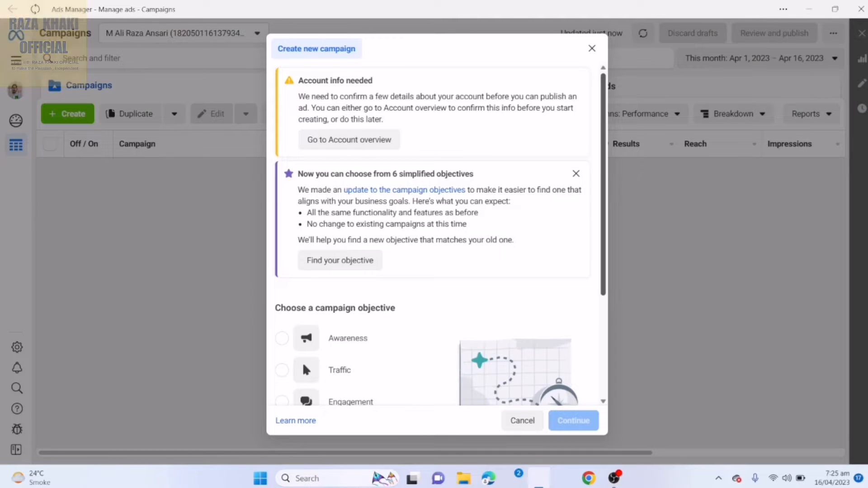
scroll(437, 235, "down", 3)
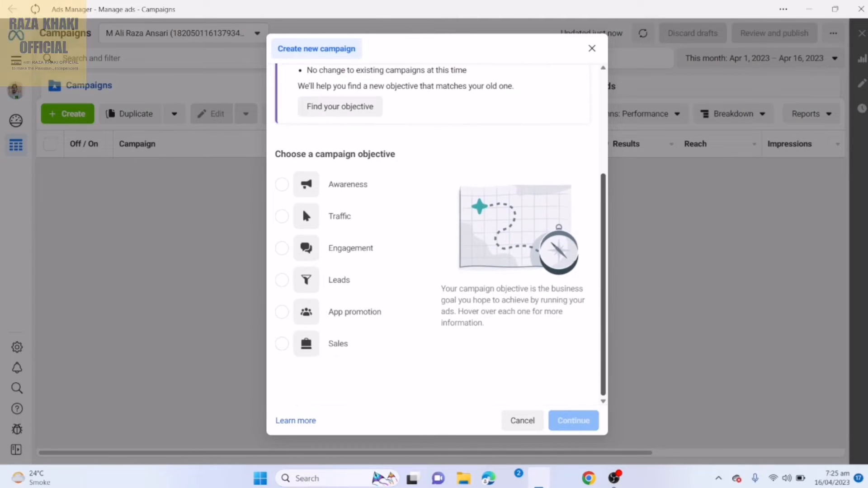
Step: Compare the campaign objectives, create the campaign with the Sales objective, and dismiss the Leads recommendation
mouse_move(349, 184)
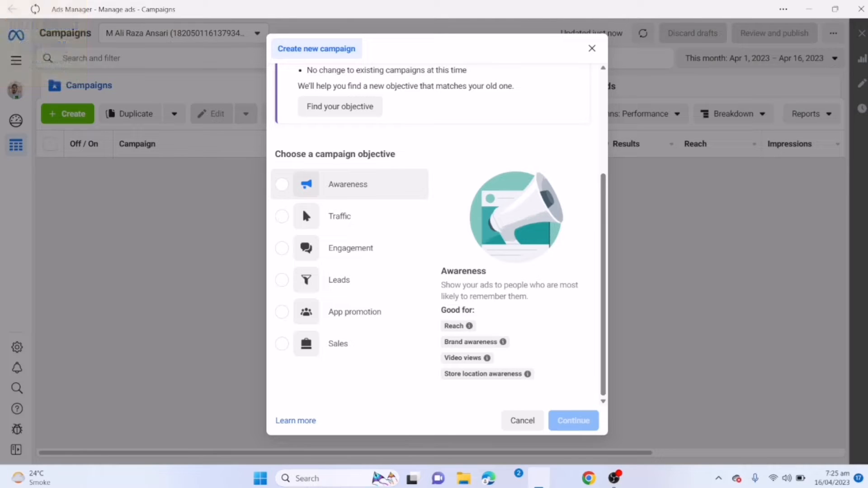
mouse_move(349, 216)
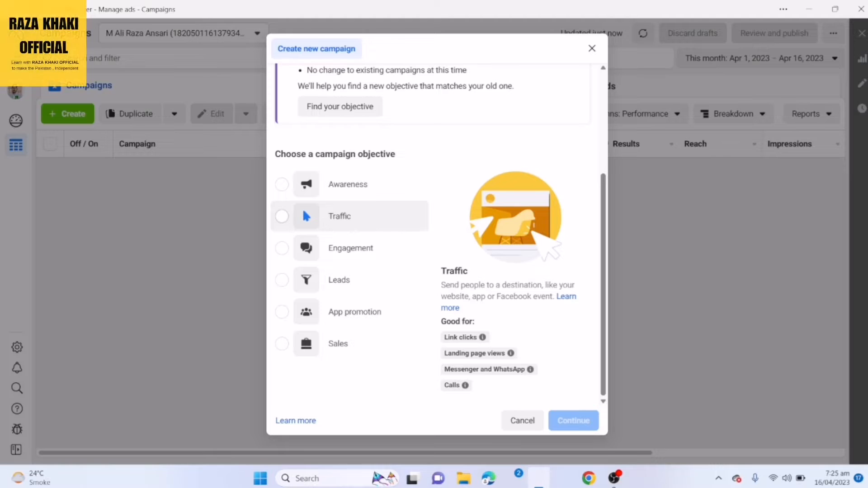
mouse_move(355, 312)
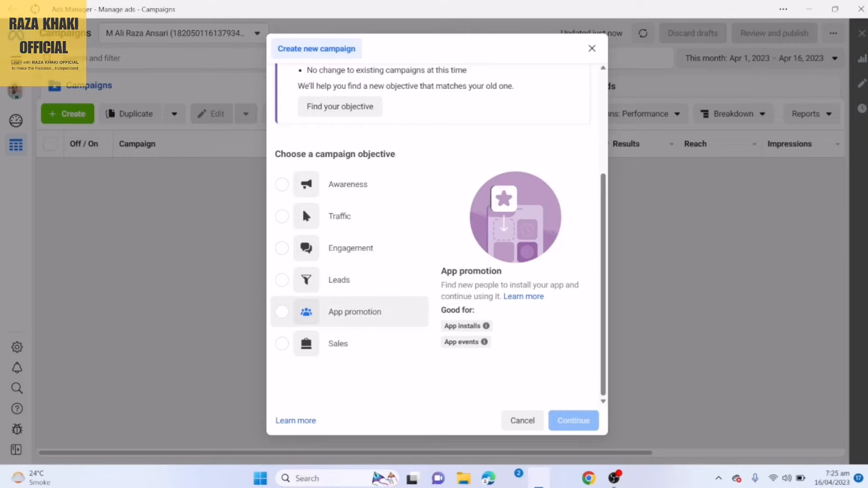
mouse_move(349, 344)
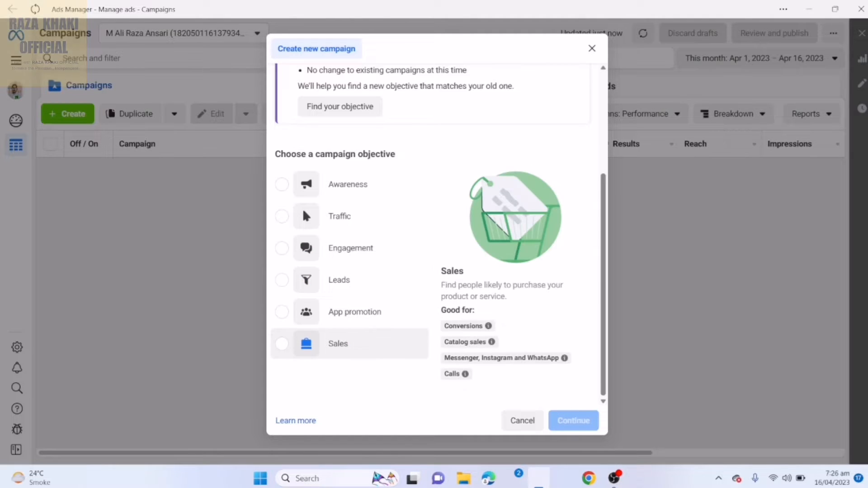
left_click(282, 344)
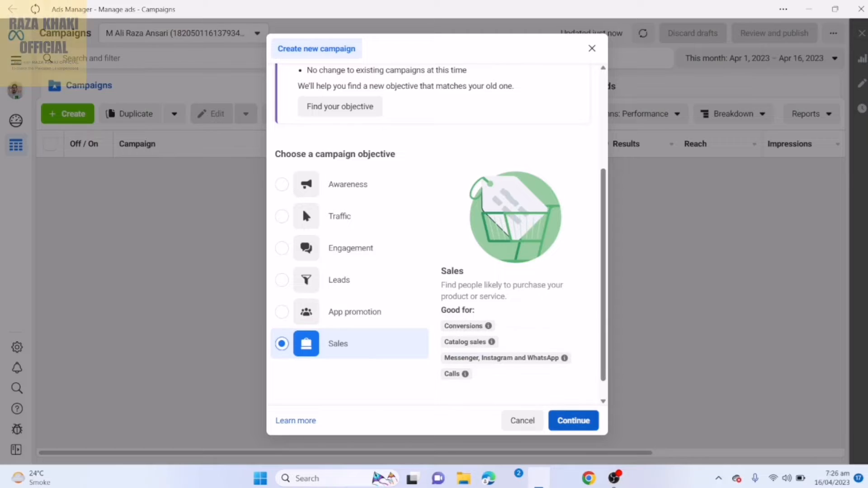
left_click(573, 421)
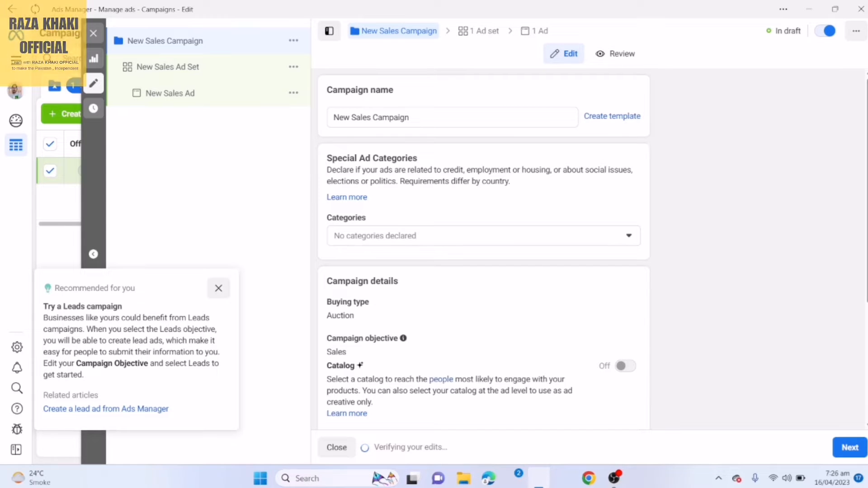
left_click(218, 288)
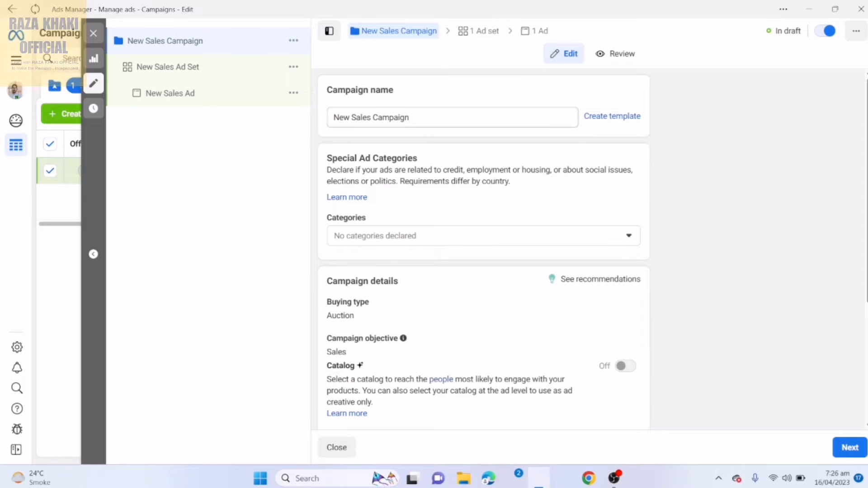
Step: Rename the new sales campaign as clothes
left_click_drag(420, 118, 333, 117)
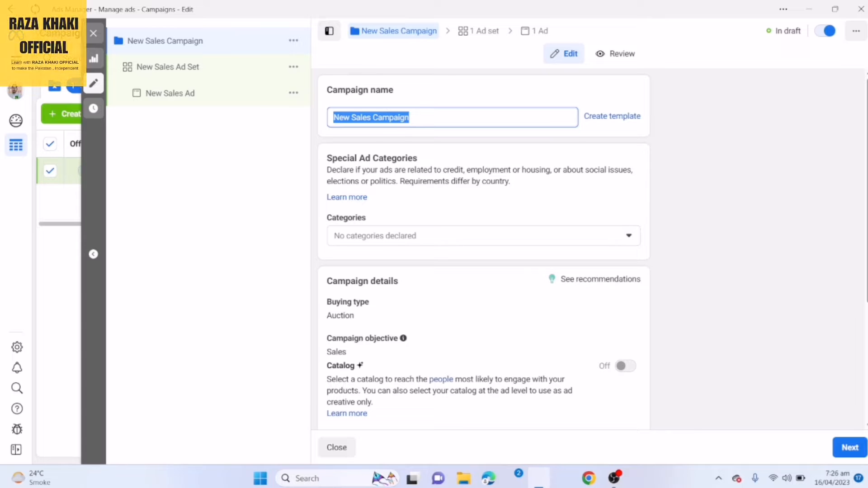
type("cloth")
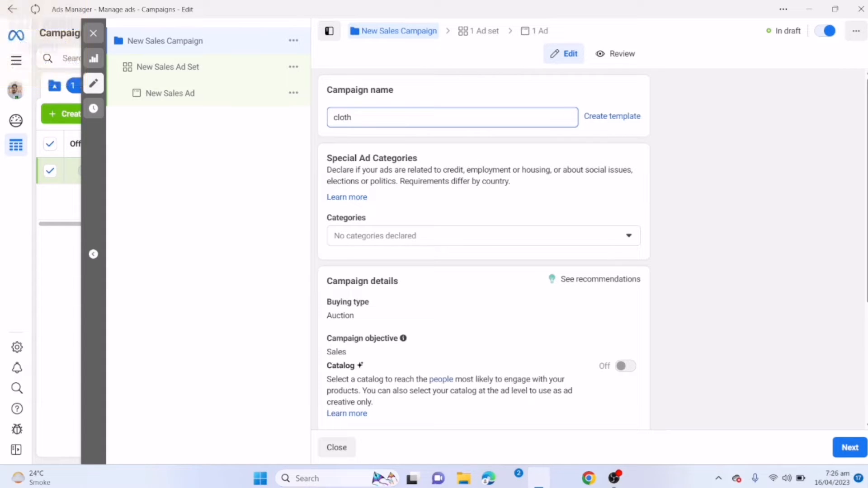
type("es")
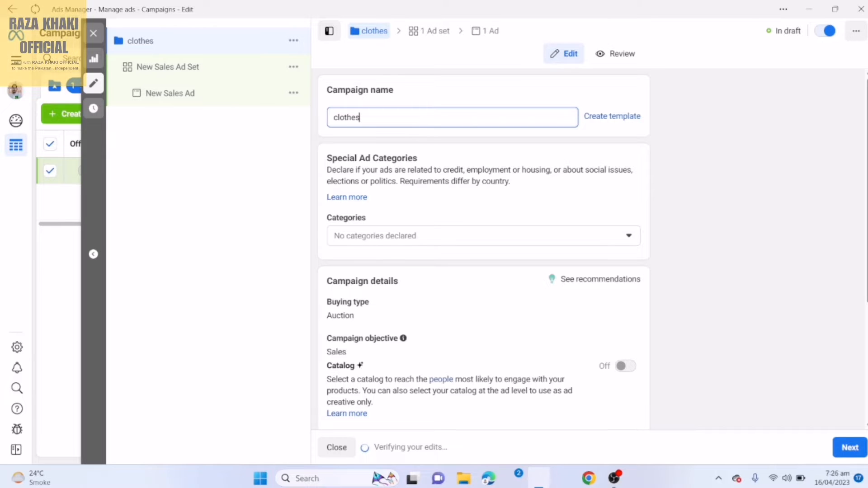
Step: Declare Credit as the campaign's special ad category, dismissing the low disk space notice
left_click(484, 236)
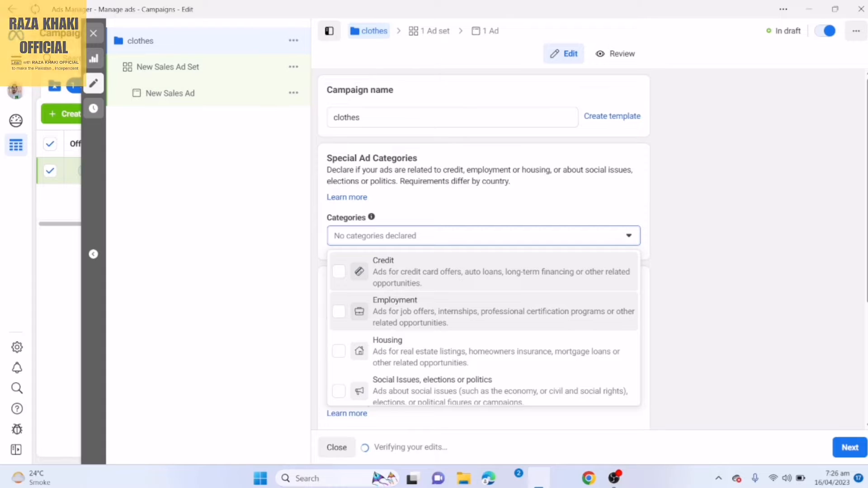
scroll(484, 327, "down", 1)
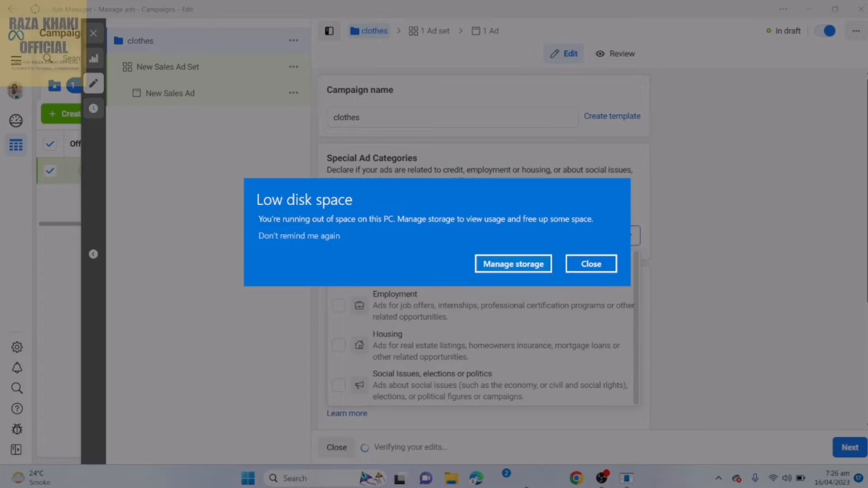
left_click(591, 264)
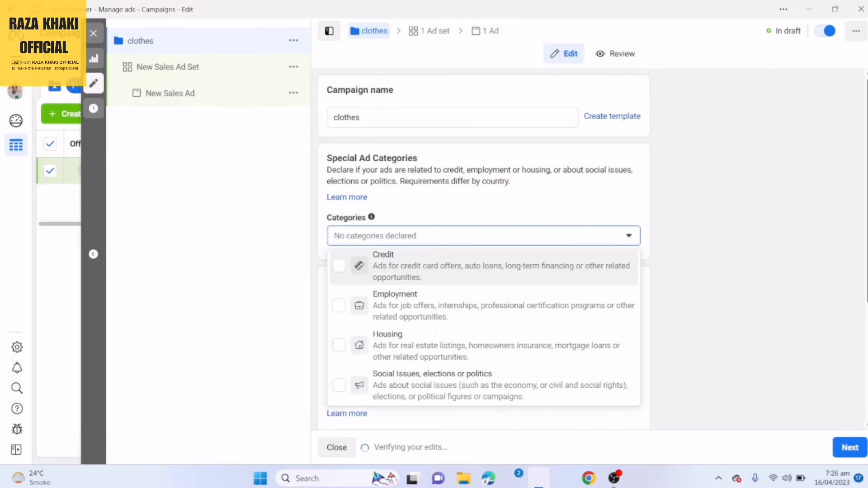
left_click(339, 266)
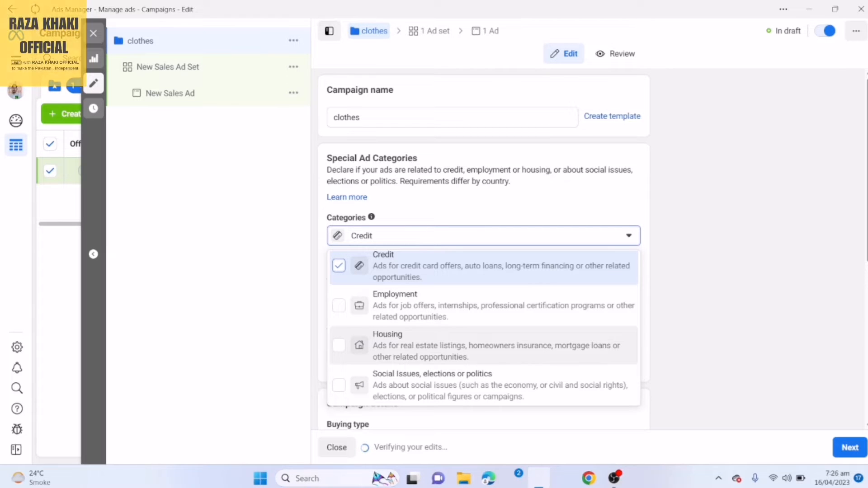
Step: Rename the campaign as rent a house
left_click_drag(363, 118, 332, 118)
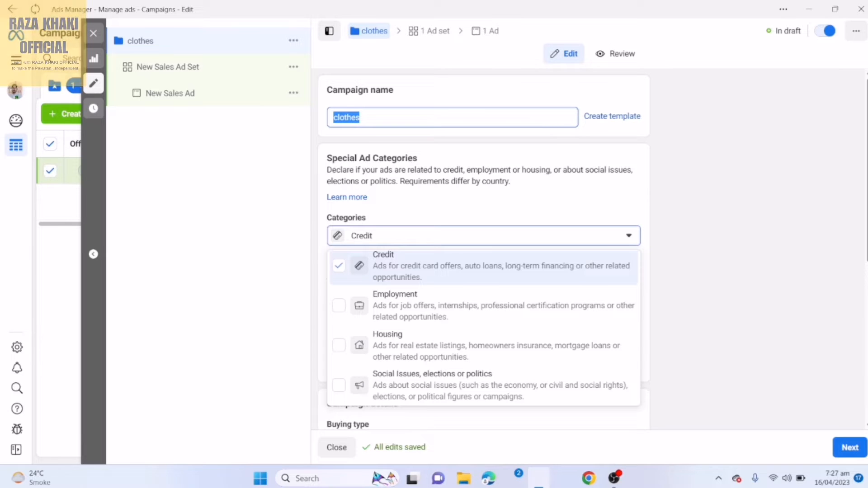
type("rent")
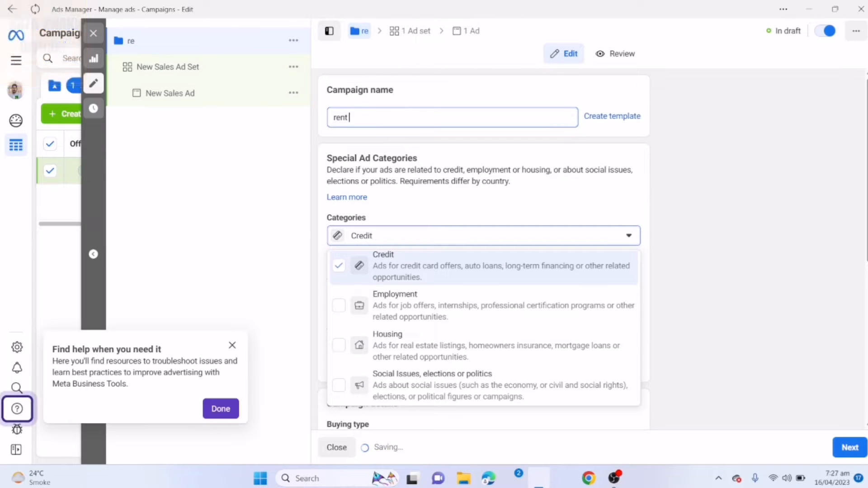
type(" a ho")
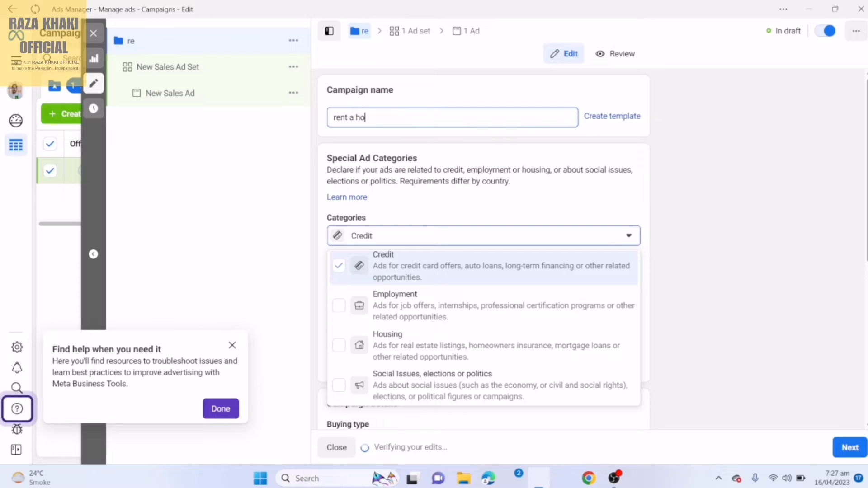
type("u")
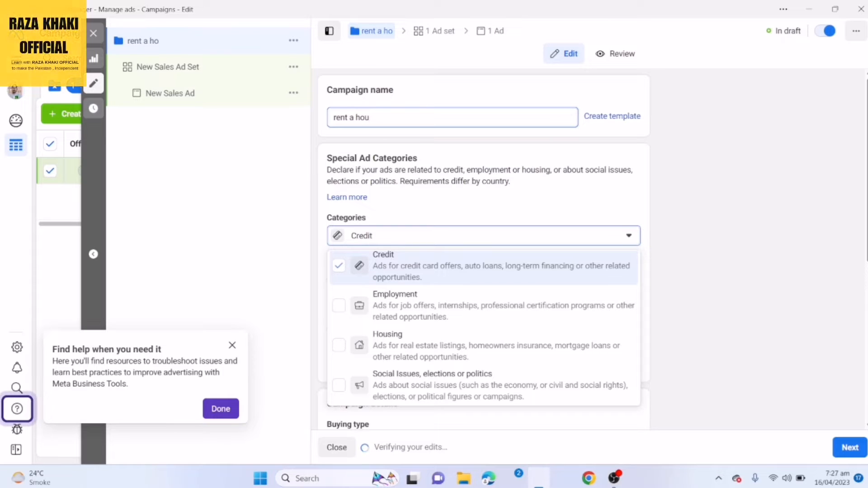
type("se")
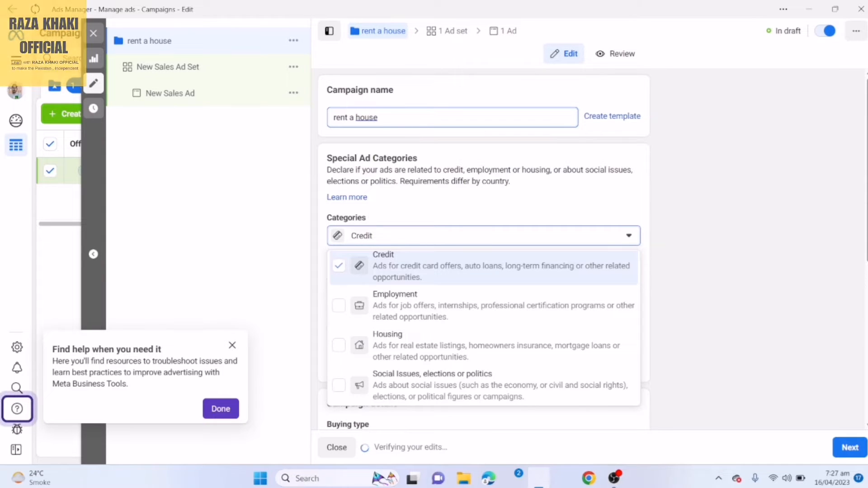
Step: Add Housing to the campaign's special ad categories and close the category list
left_click(339, 345)
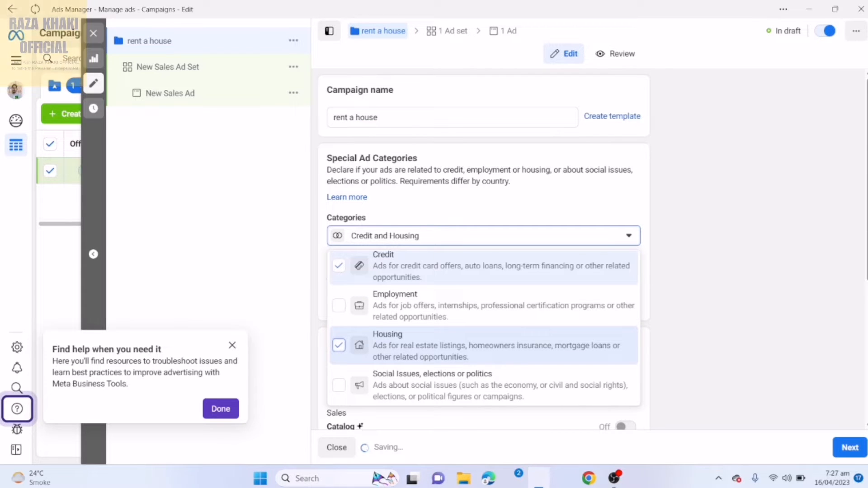
scroll(484, 249, "down", 3)
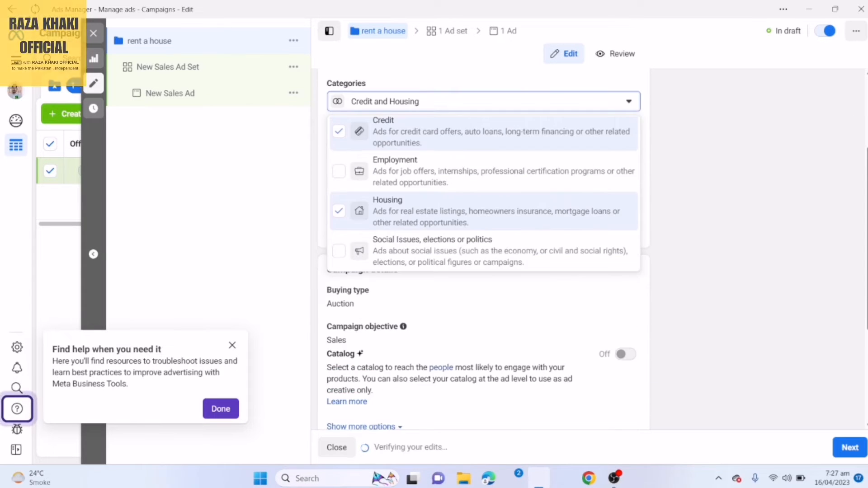
key("Escape")
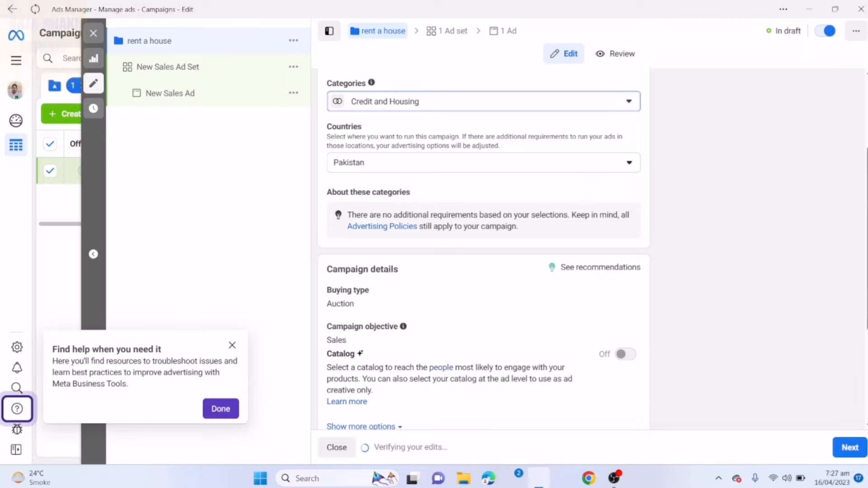
Step: Look over the remaining campaign details, then continue to the ad set settings down to Budget & schedule
scroll(483, 248, "down", 3)
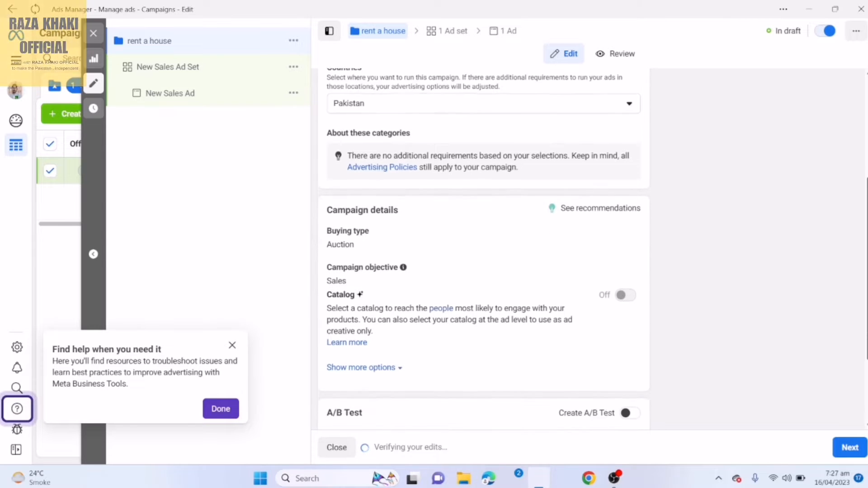
scroll(484, 249, "down", 1)
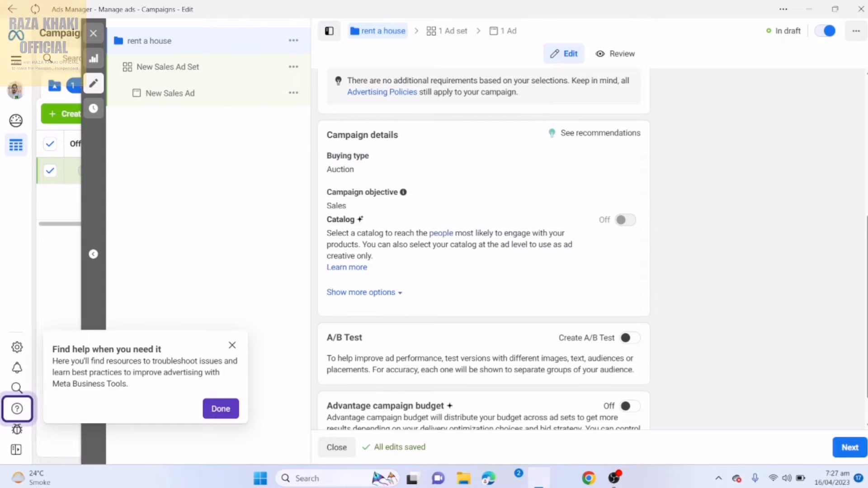
mouse_move(625, 220)
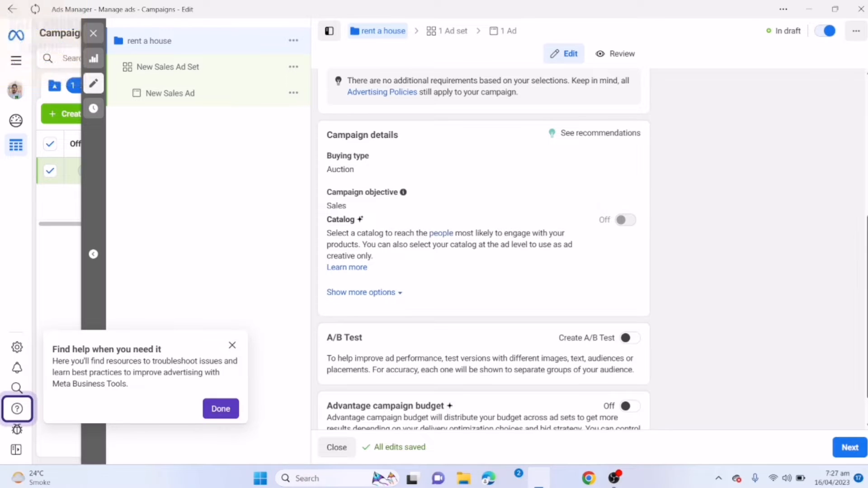
scroll(484, 249, "down", 1)
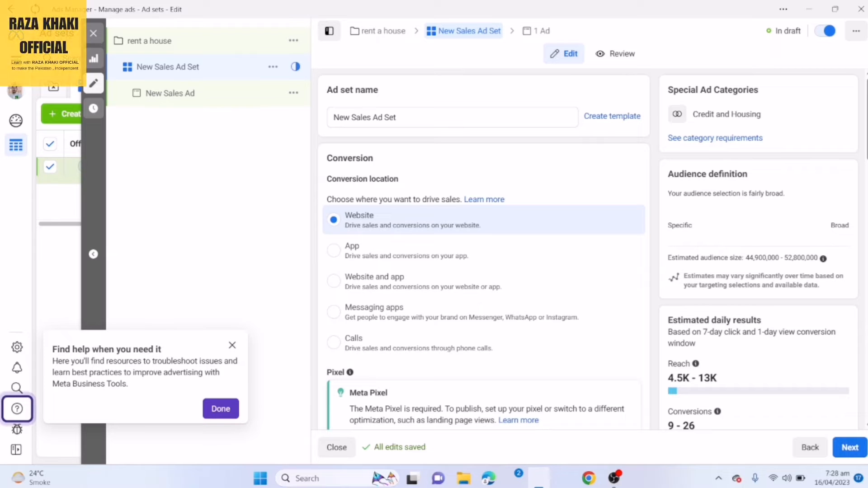
scroll(484, 248, "down", 5)
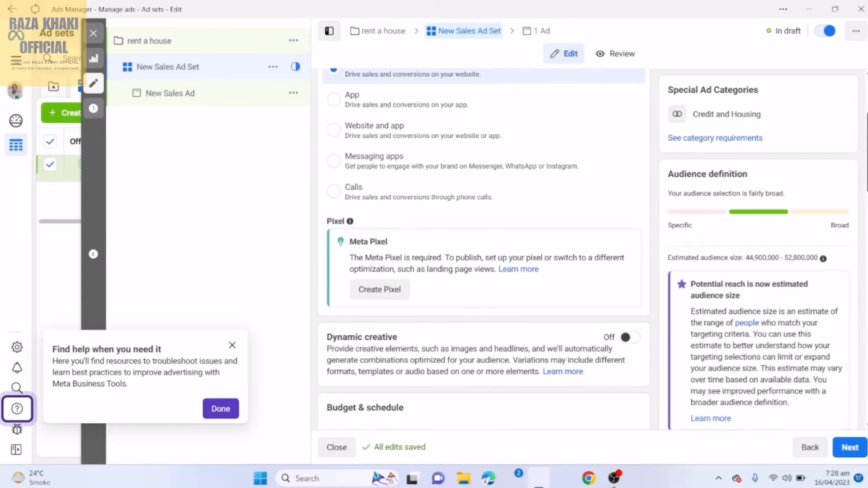
scroll(484, 248, "down", 5)
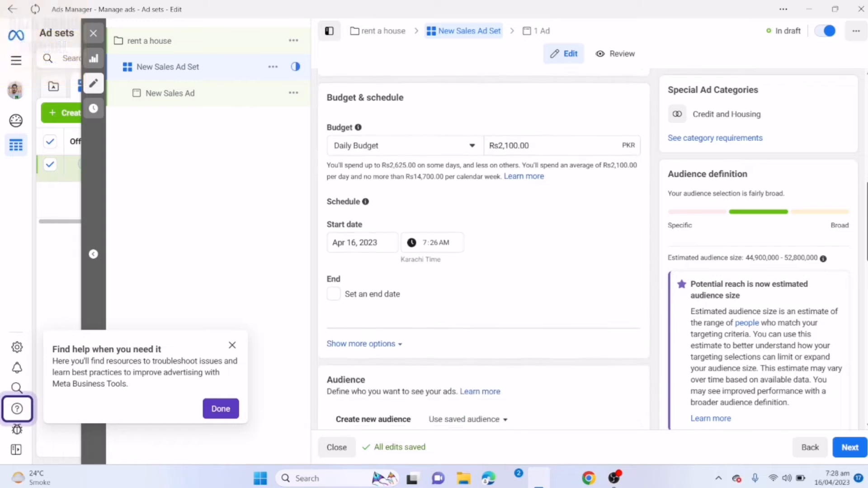
Step: Look over the ad set's name, conversion location, Meta Pixel and dynamic creative settings
scroll(483, 249, "up", 8)
scroll(484, 249, "up", 2)
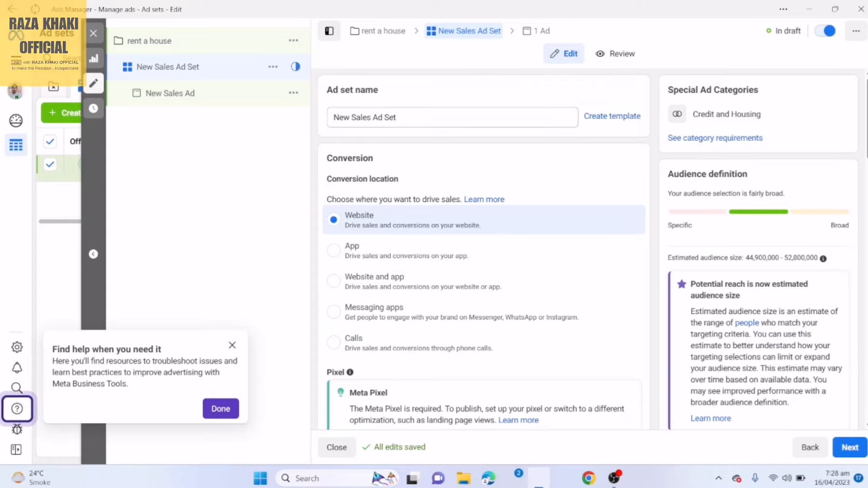
left_click_drag(396, 117, 333, 117)
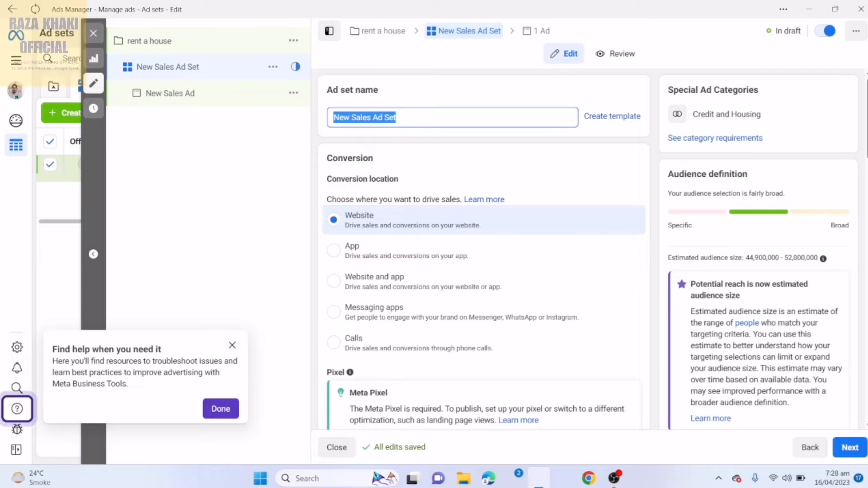
scroll(483, 248, "down", 3)
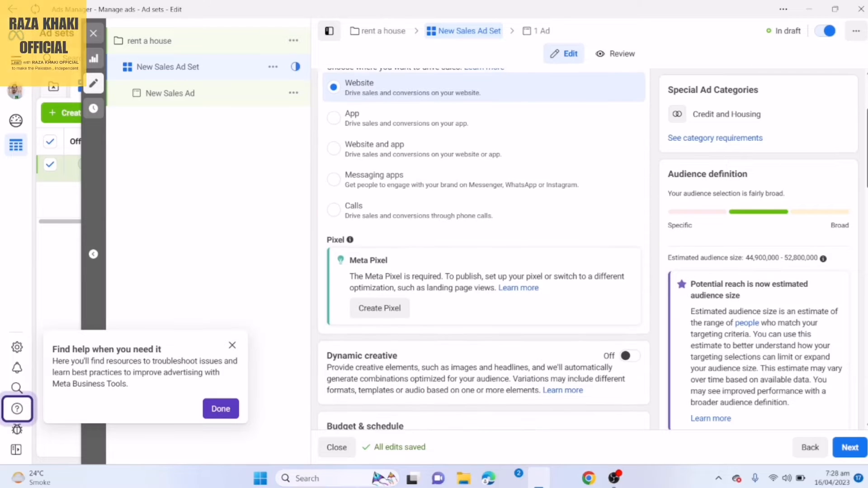
scroll(484, 248, "down", 5)
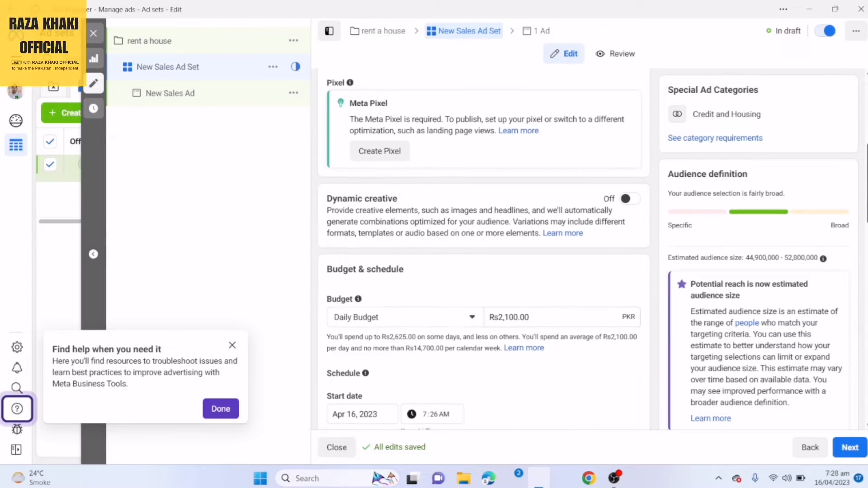
scroll(484, 249, "down", 2)
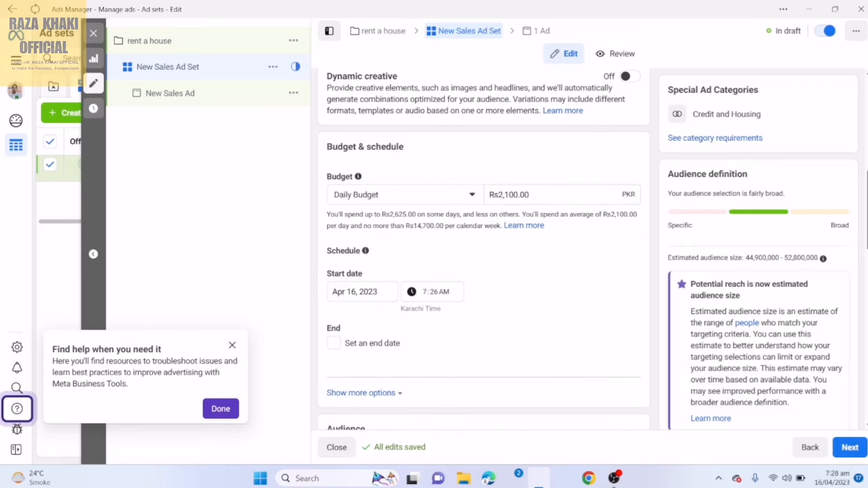
Step: Set the ad set's daily budget to 289.60 PKR
left_click_drag(531, 195, 488, 195)
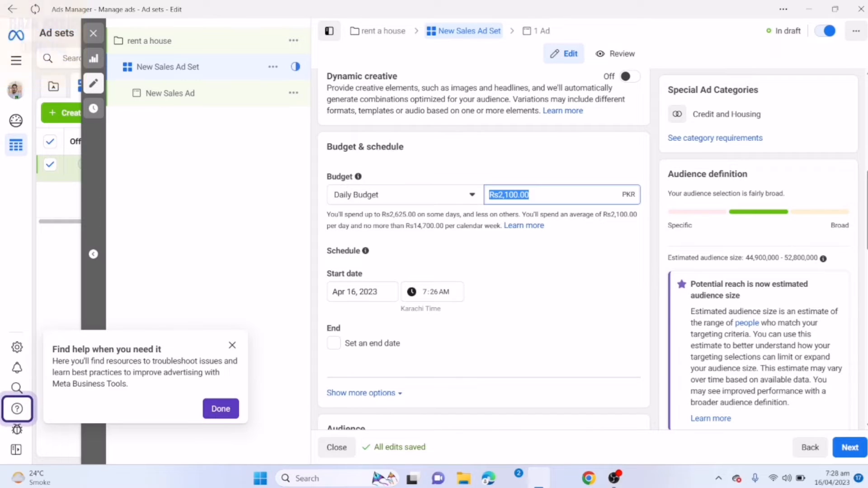
type("2")
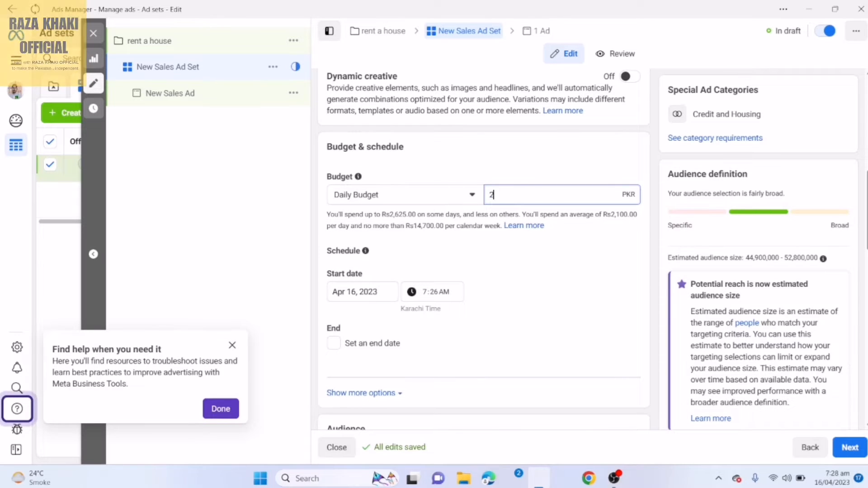
type("00")
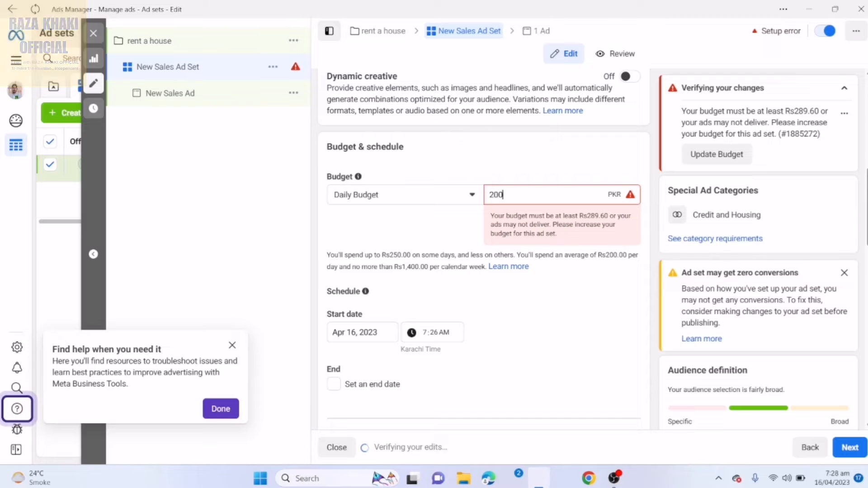
key("BackSpace")
key("BackSpace")
type("89")
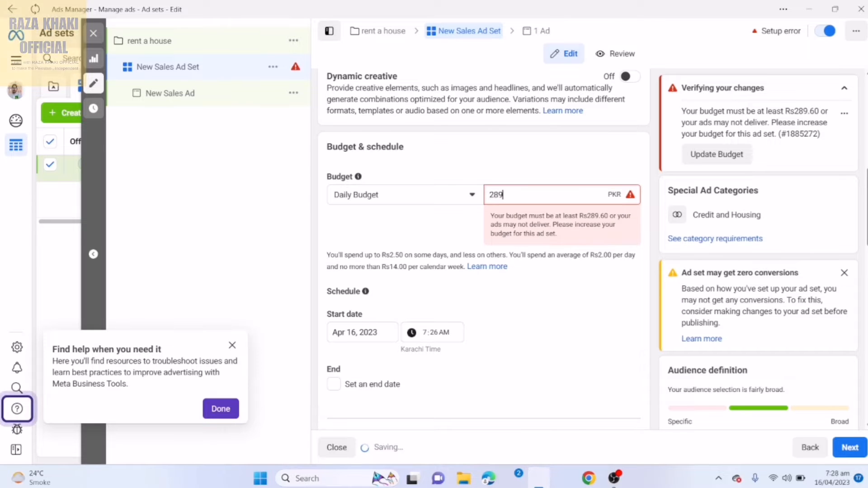
type(".60")
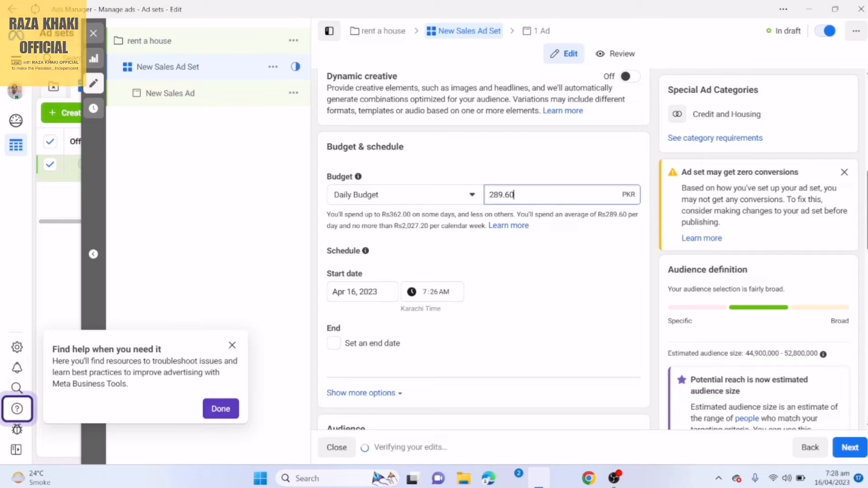
Step: Enable an end date for the ad set's schedule and set it to April 20, 2023
left_click(333, 343)
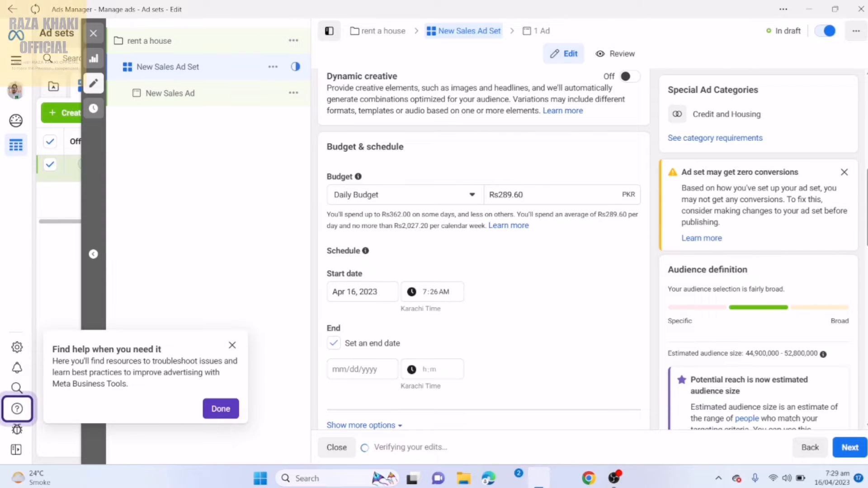
left_click(362, 369)
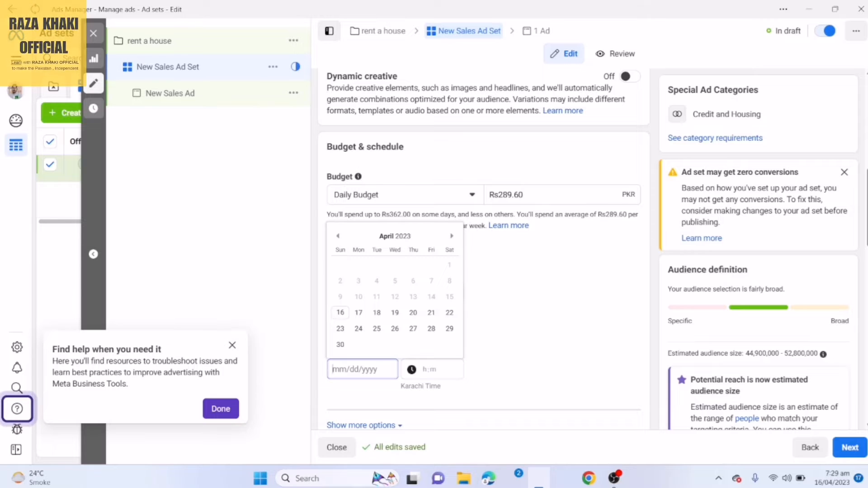
left_click(413, 313)
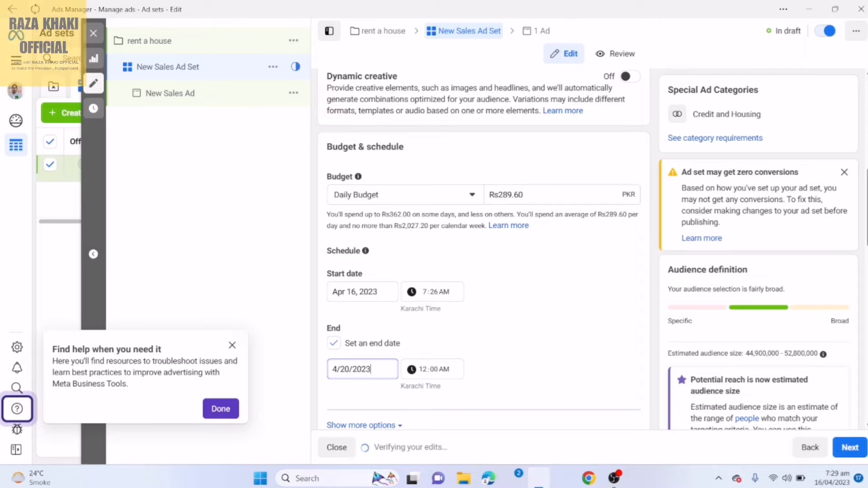
left_click_drag(524, 194, 487, 194)
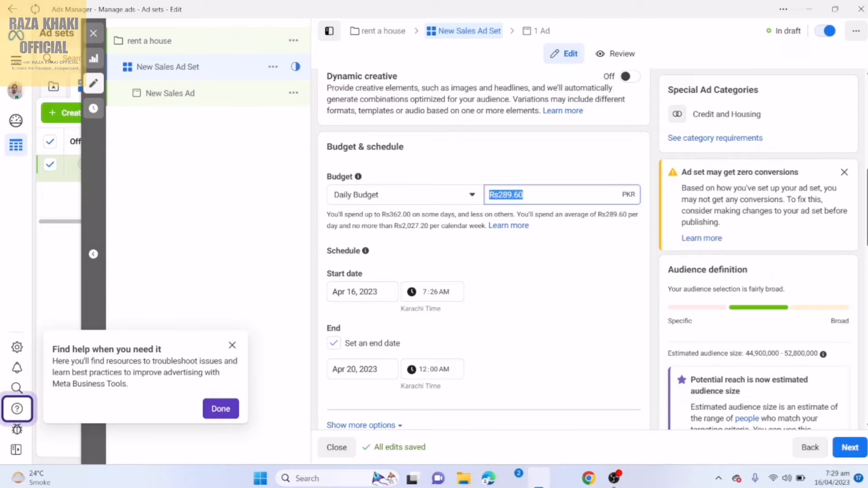
left_click(560, 280)
Step: Check the option for creating a custom audience, and search the existing custom audiences for rent a house
scroll(560, 281, "down", 1)
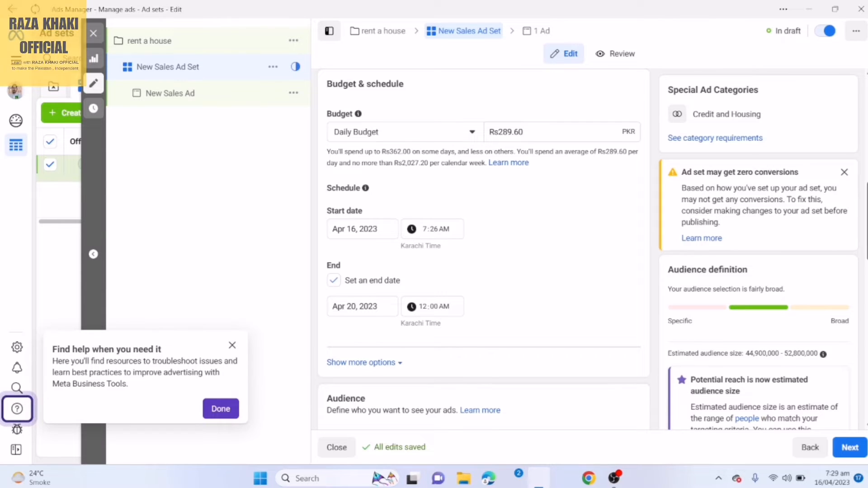
scroll(483, 249, "down", 1)
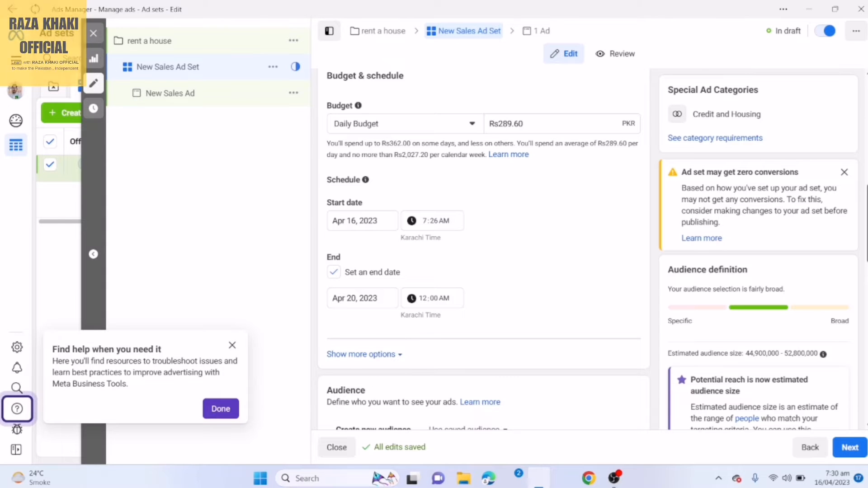
scroll(484, 249, "down", 3)
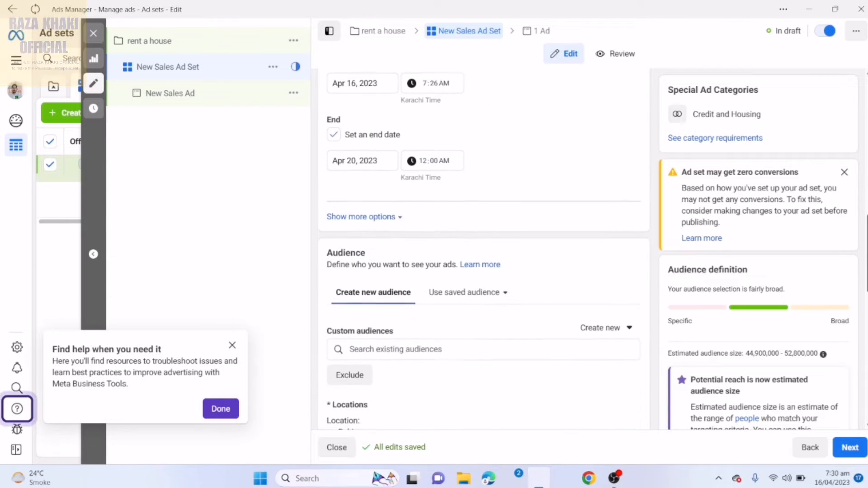
scroll(484, 248, "down", 1)
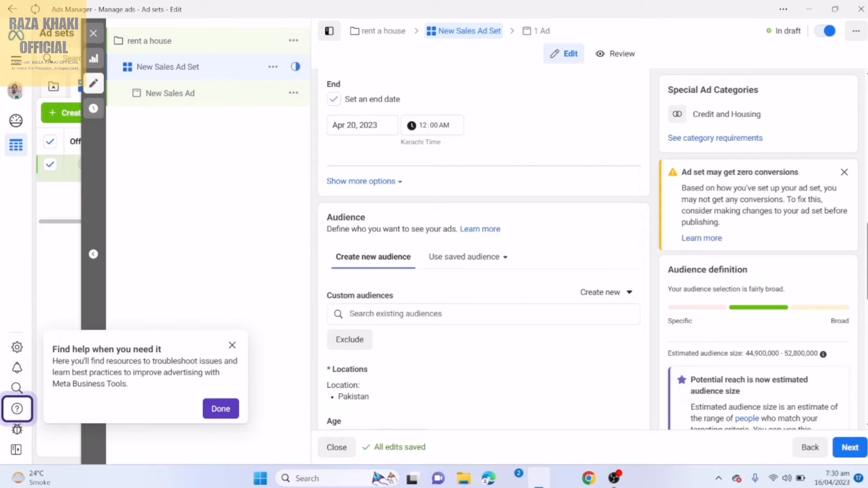
left_click(606, 293)
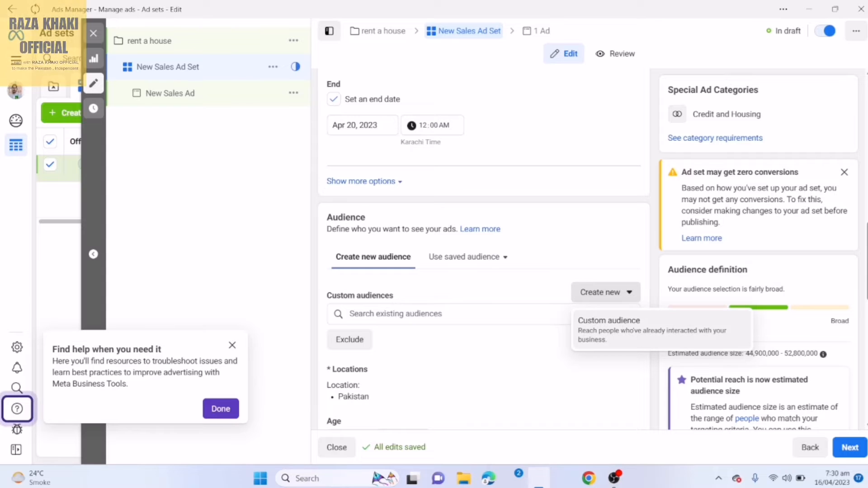
left_click(448, 314)
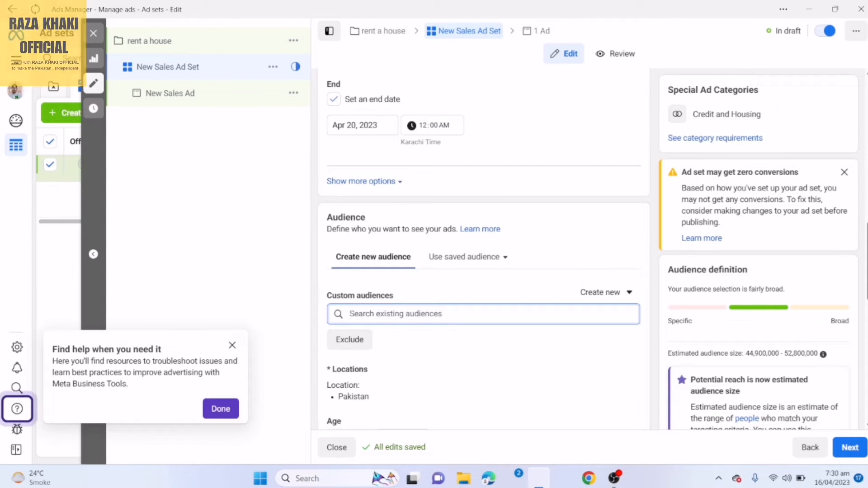
type("re")
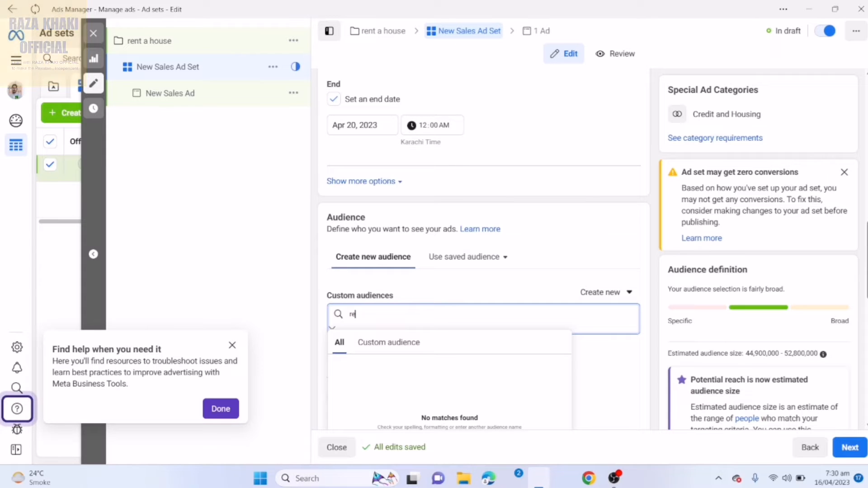
type("nt")
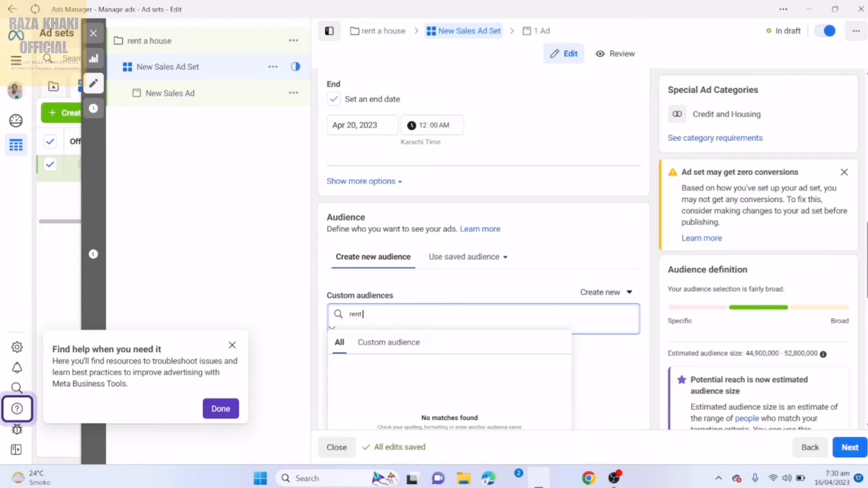
type(" a hou")
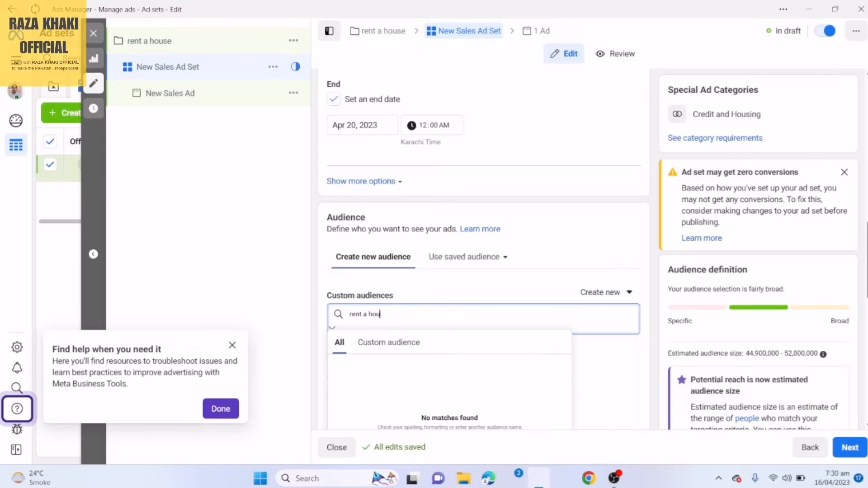
type("se")
key("Escape")
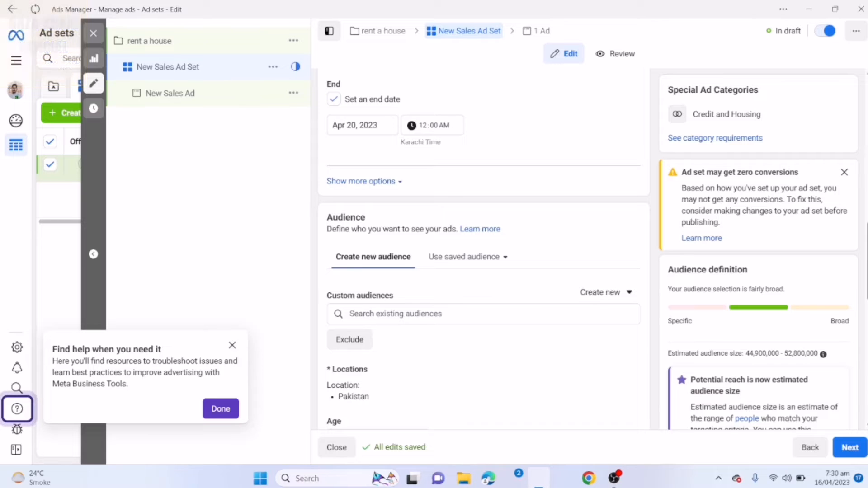
Step: Search the existing audiences for house, checking both all audiences and custom audiences only, and clear the search
scroll(484, 253, "down", 1)
scroll(483, 253, "down", 2)
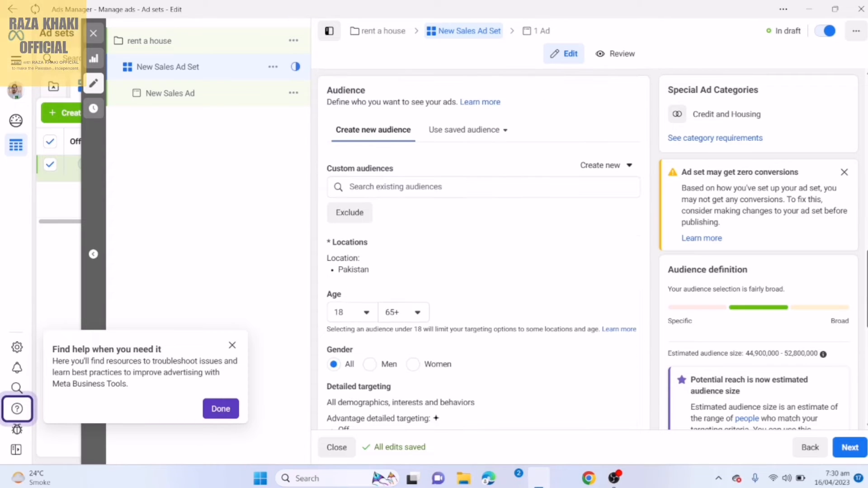
left_click(452, 187)
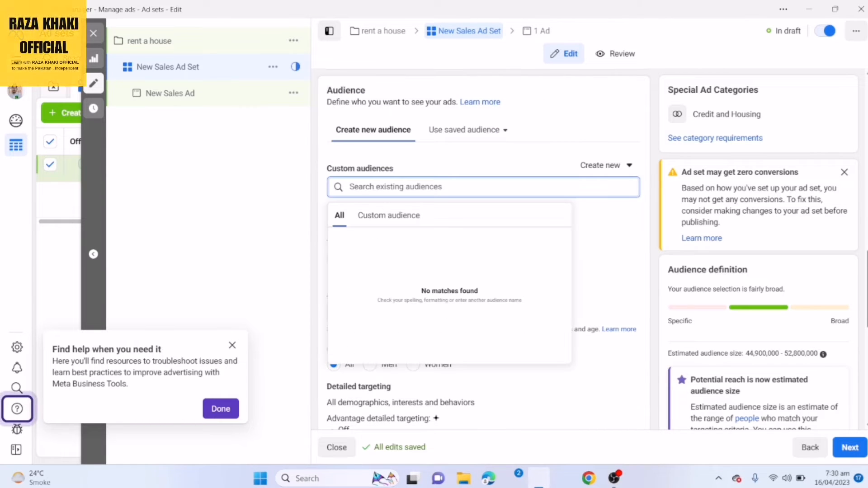
type("house")
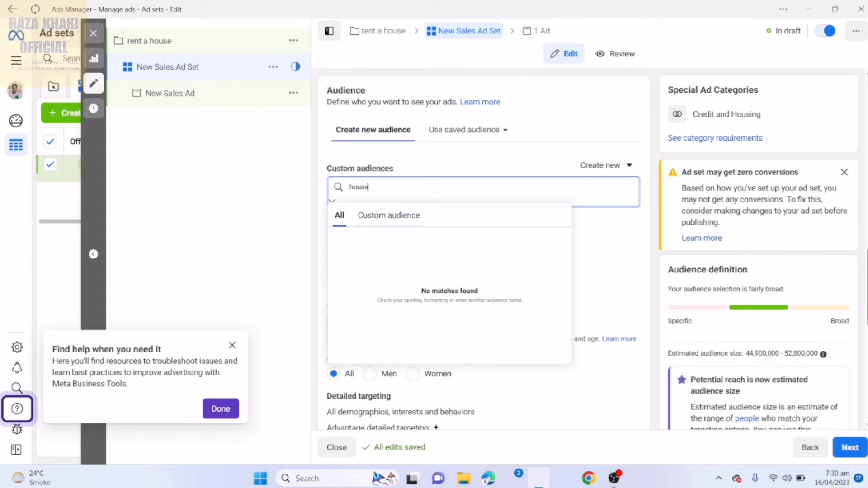
left_click(389, 216)
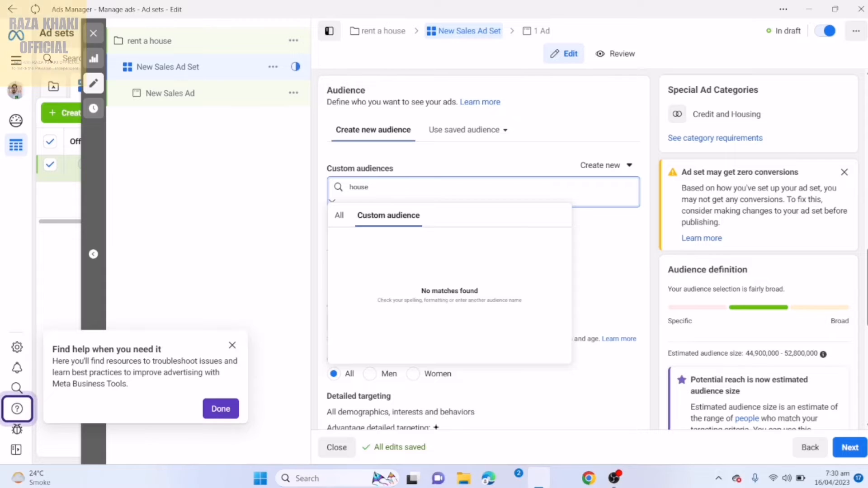
left_click(340, 216)
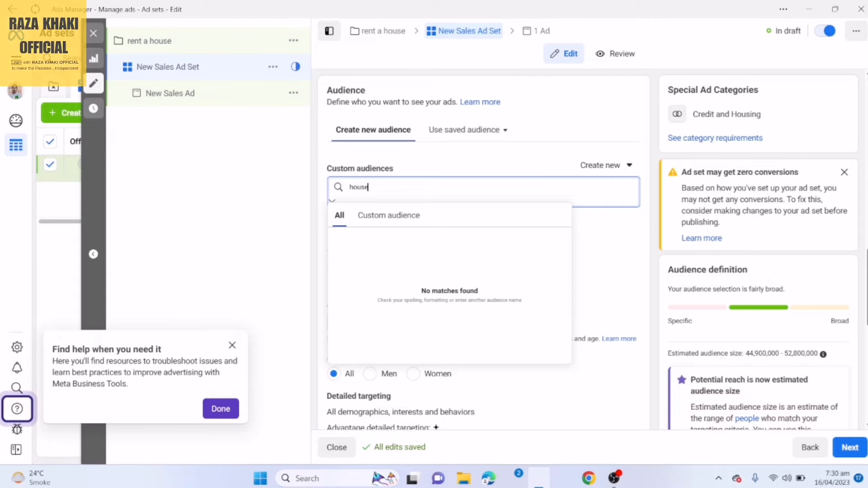
key("BackSpace")
key("BackSpace")
key("BackSpace")
key("BackSpace")
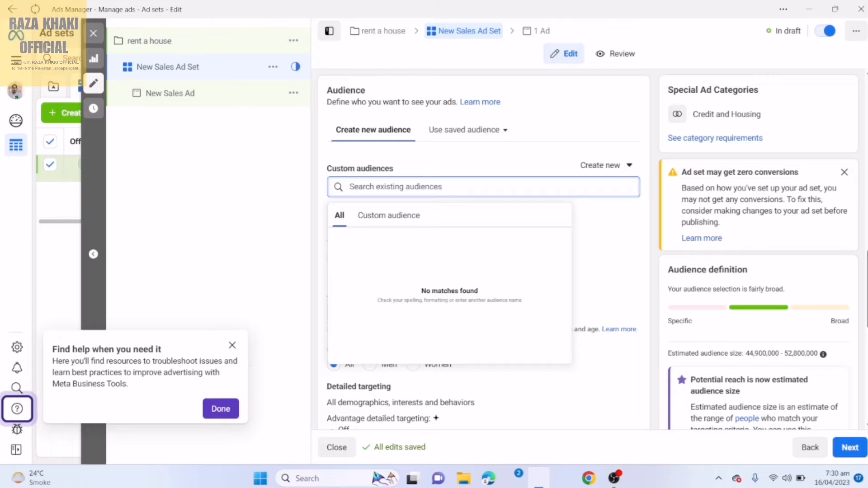
Step: Search the existing audiences for rent, including the custom-only results, and empty the search field
type("re")
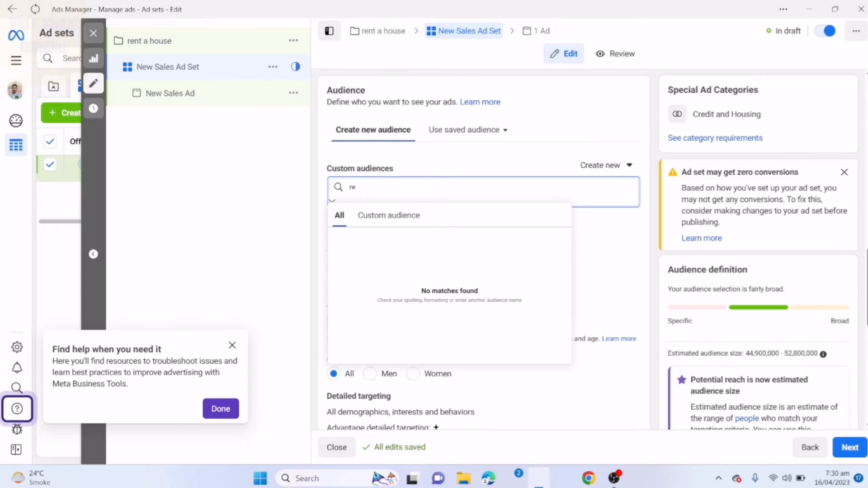
type("nt")
left_click(389, 215)
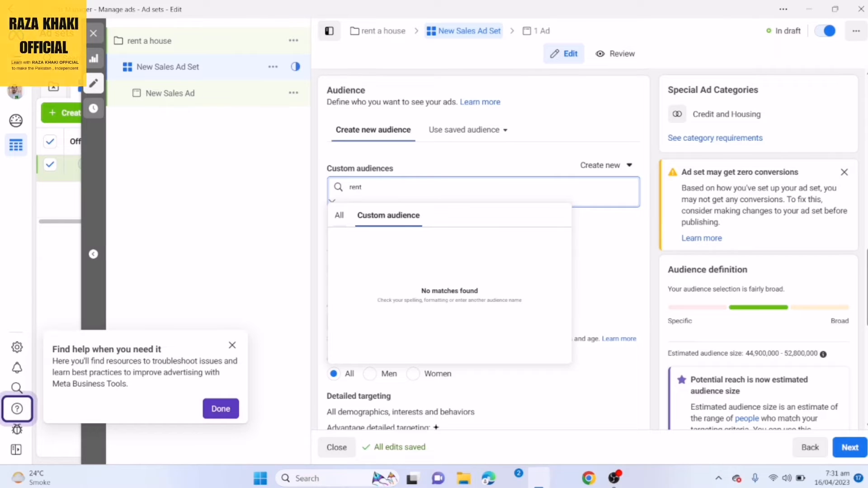
left_click(339, 215)
key("BackSpace")
key("BackSpace")
key("BackSpace")
key("BackSpace")
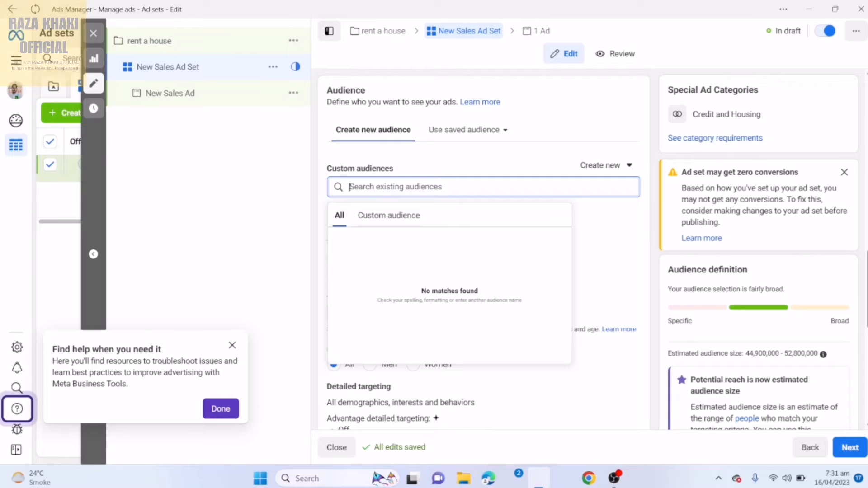
Step: Check which kinds of new audience can be created for the ad set's custom audiences
left_click(600, 165)
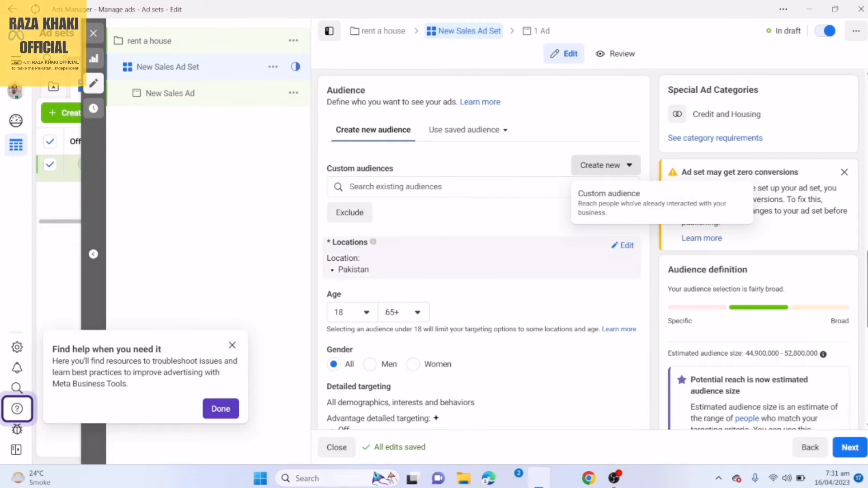
mouse_move(373, 242)
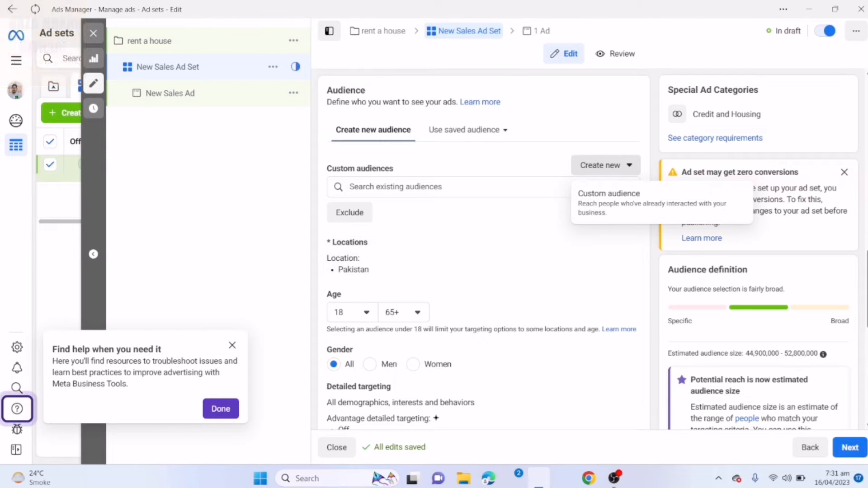
Step: Edit the ad set's detailed targeting and add the interest Advertising (marketing)
scroll(484, 249, "down", 3)
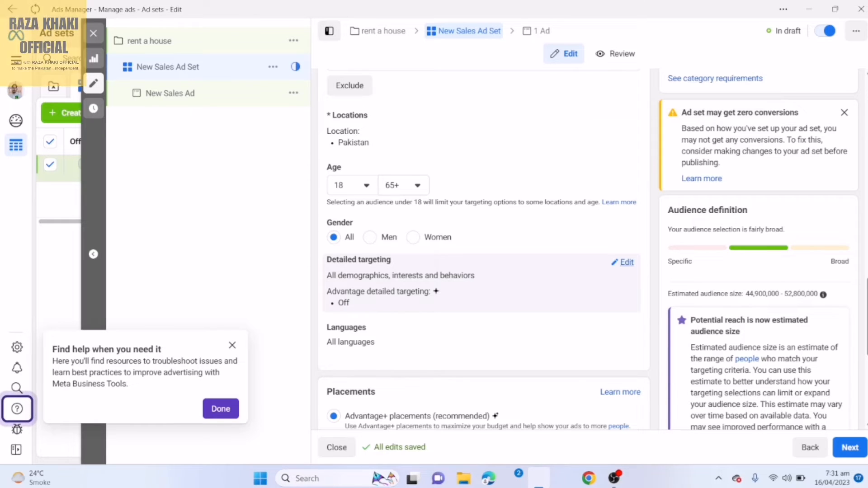
left_click(626, 262)
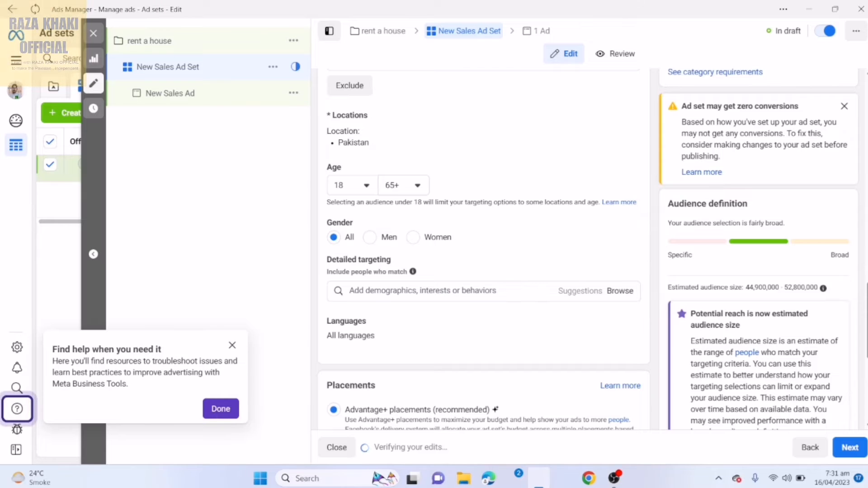
left_click(423, 291)
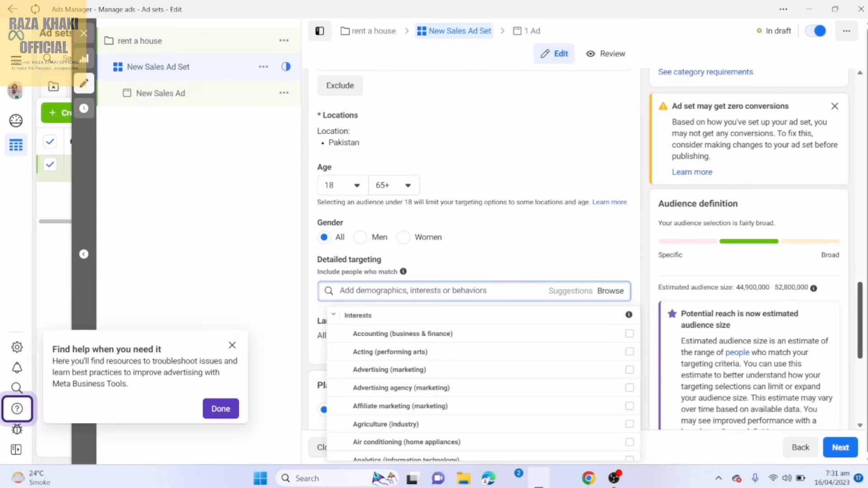
scroll(475, 226, "down", 1)
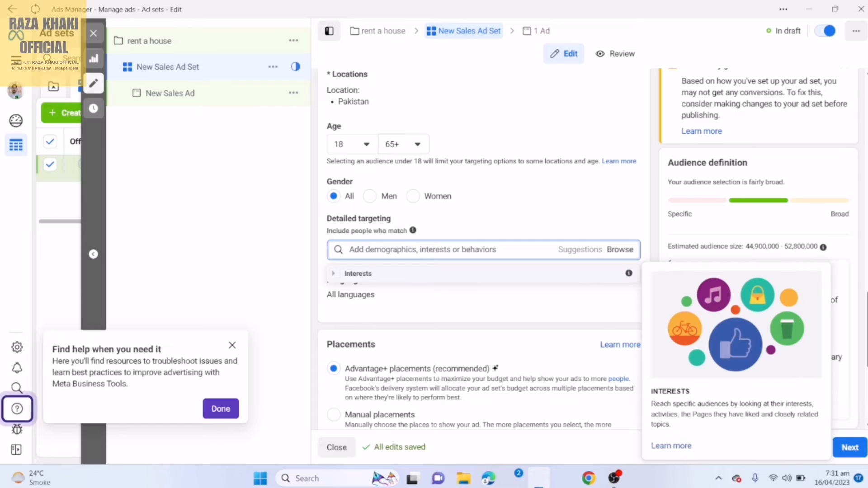
left_click(384, 273)
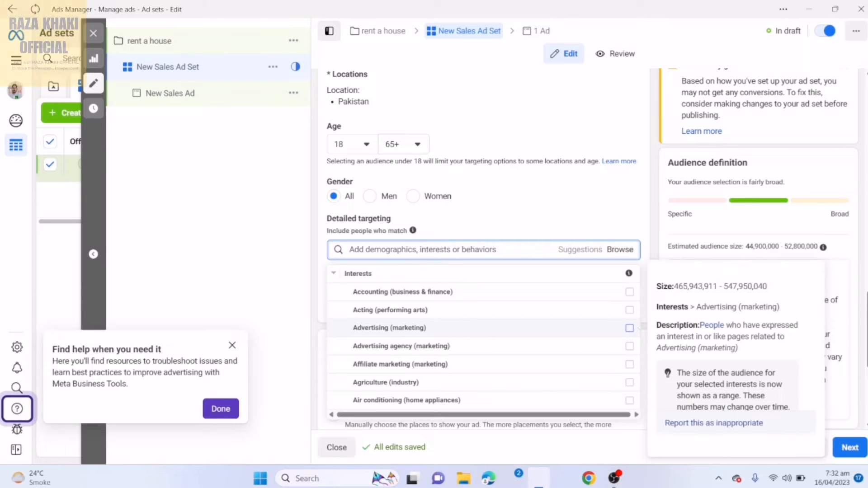
left_click(630, 327)
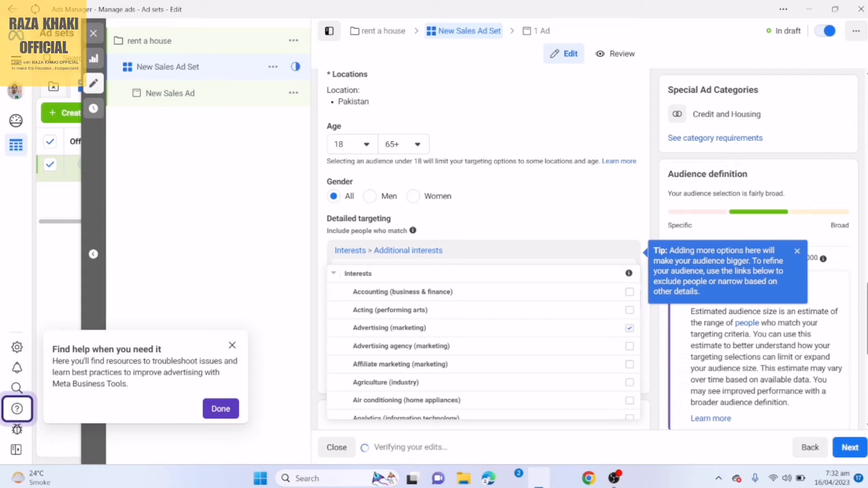
Step: Switch the ad set from Advantage+ placements to manual placements
scroll(483, 226, "down", 2)
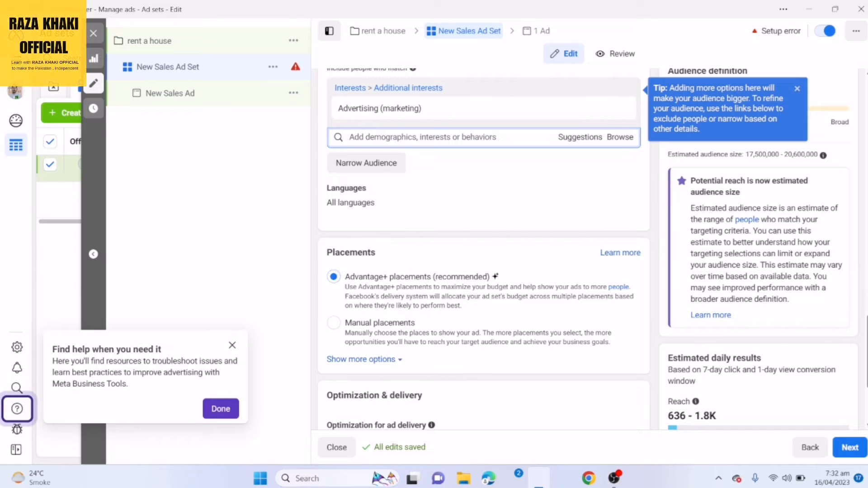
left_click(334, 323)
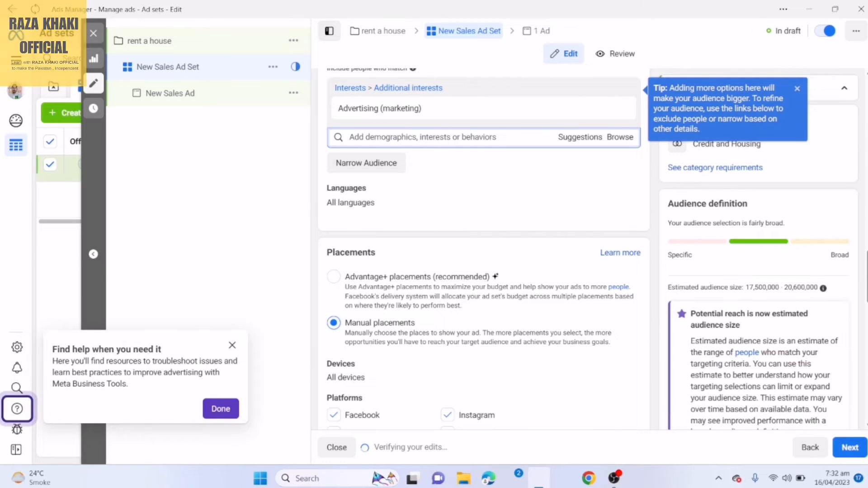
scroll(484, 249, "down", 2)
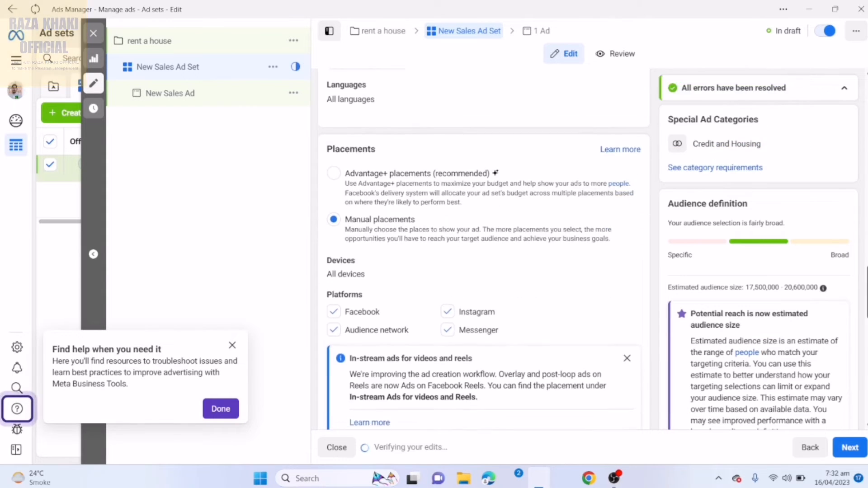
scroll(484, 249, "down", 1)
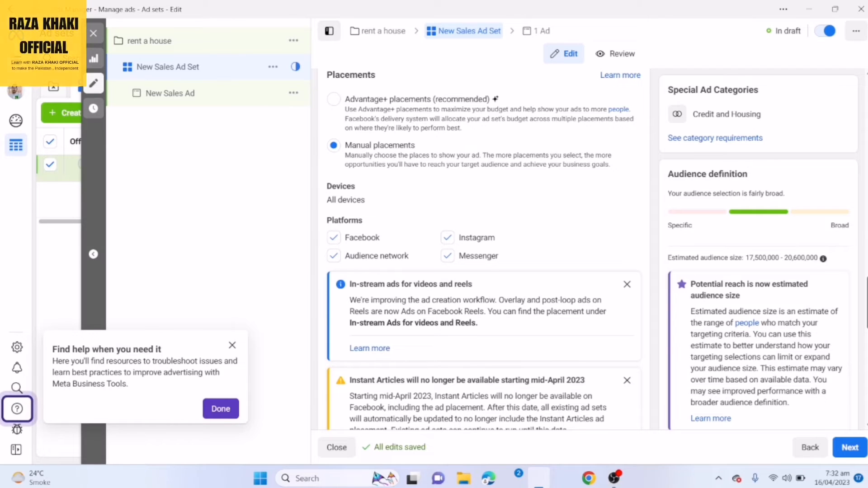
Step: Review the list of manual placements and the recommended image and video ratios for the search results placement
scroll(484, 251, "down", 5)
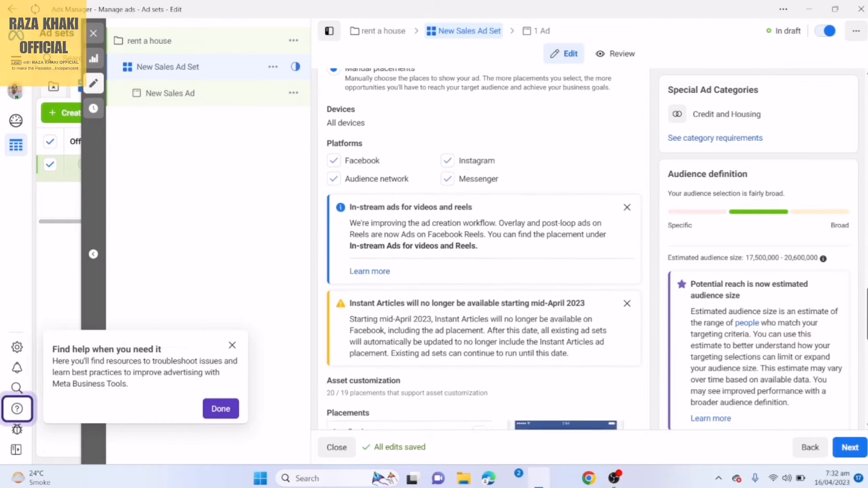
scroll(483, 251, "down", 5)
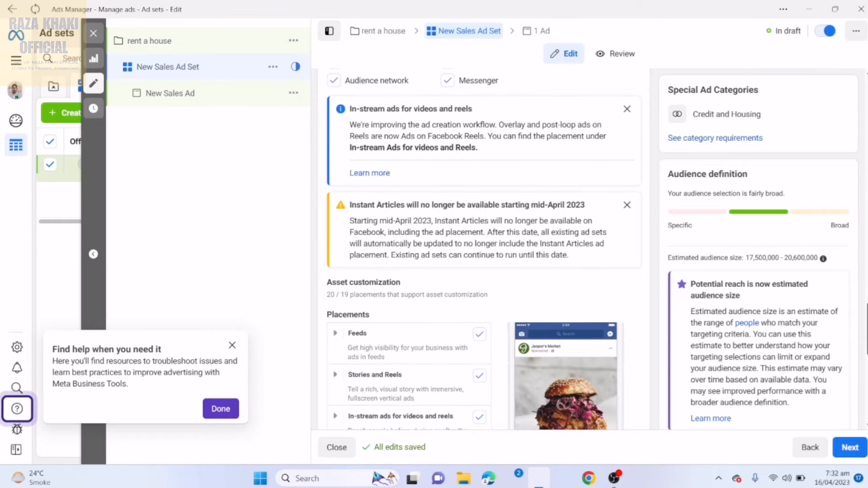
scroll(483, 251, "down", 3)
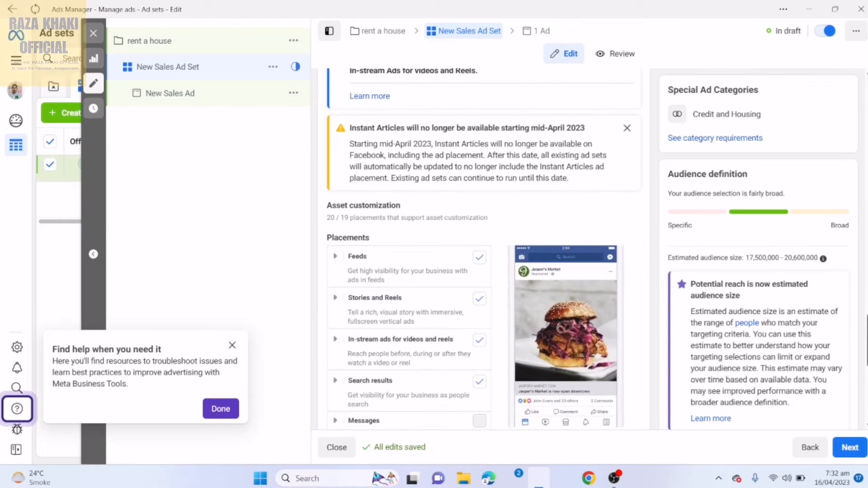
scroll(484, 250, "down", 3)
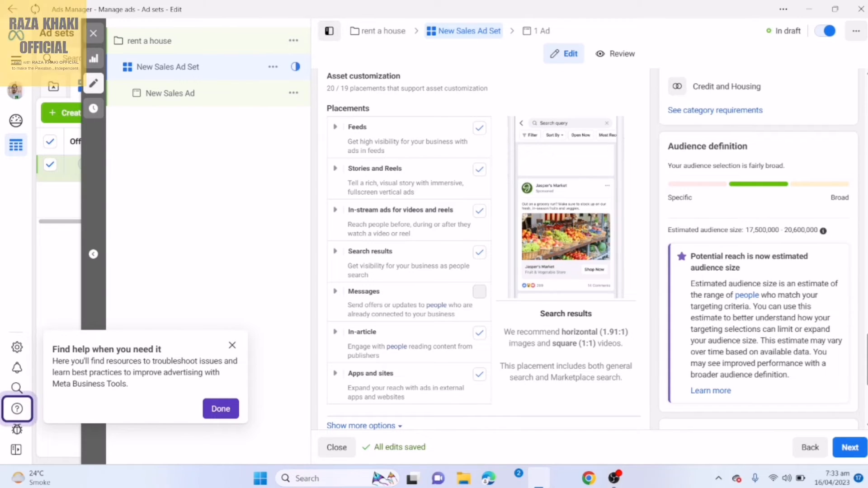
left_click_drag(622, 344, 578, 344)
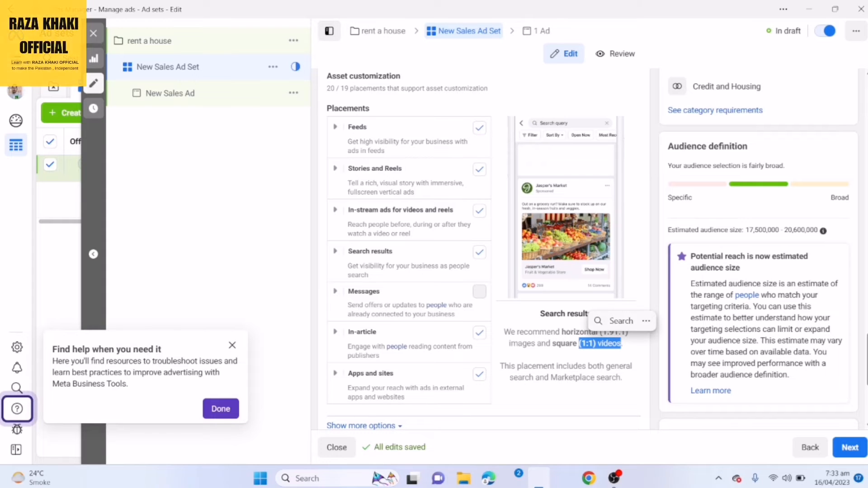
left_click(596, 345)
left_click_drag(628, 332, 562, 333)
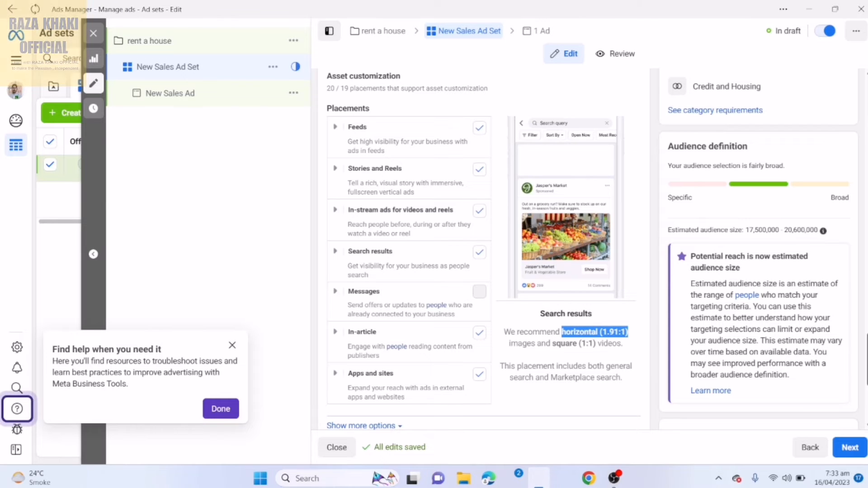
scroll(561, 330, "down", 1)
scroll(562, 330, "up", 1)
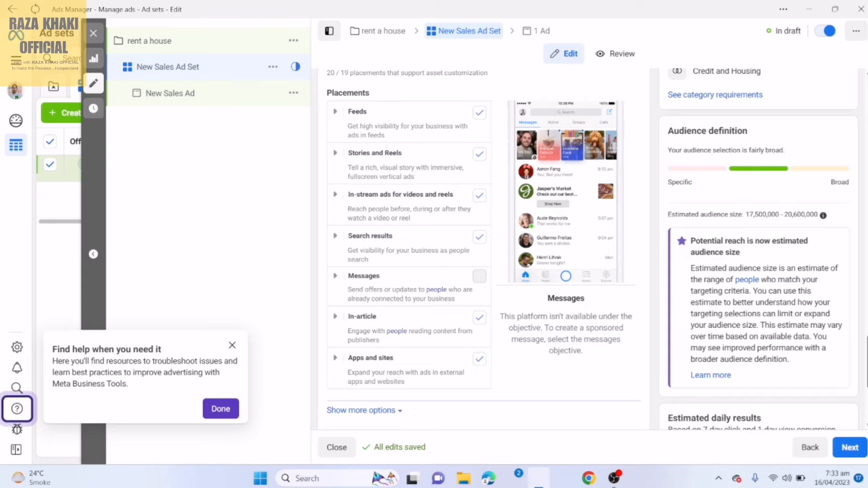
Step: Set the cost per result goal in the optimization and delivery section to Rs1.00
scroll(484, 249, "down", 4)
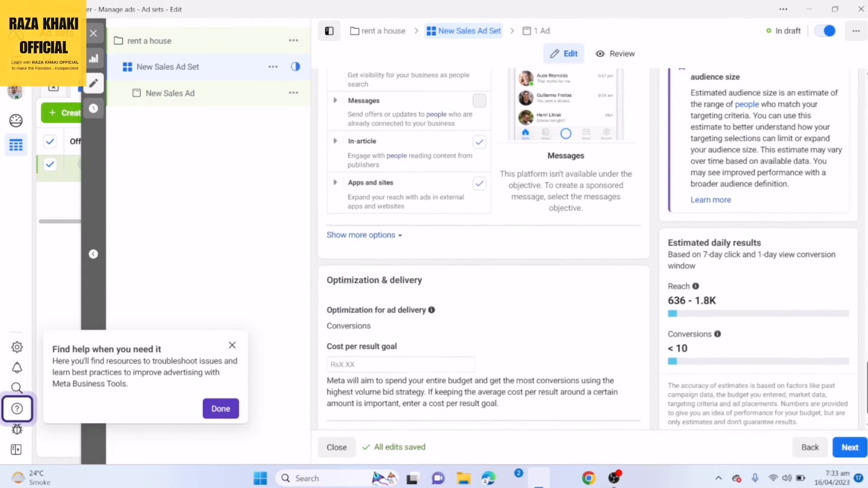
scroll(483, 248, "down", 1)
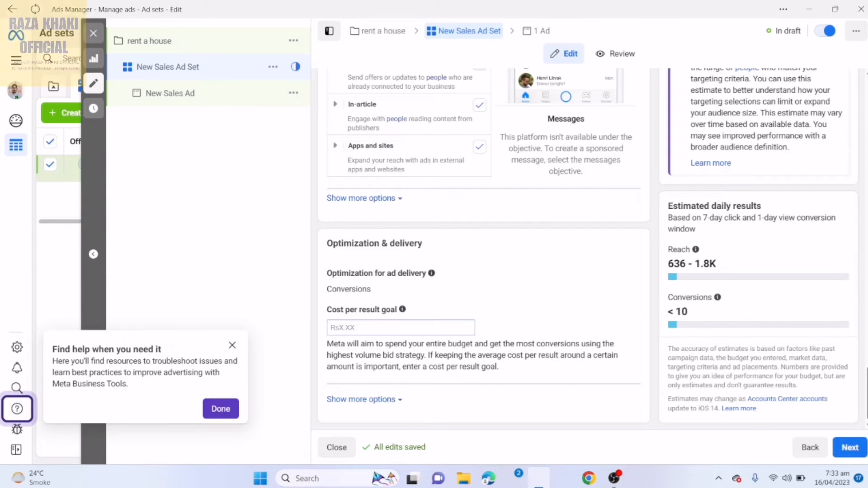
type("21")
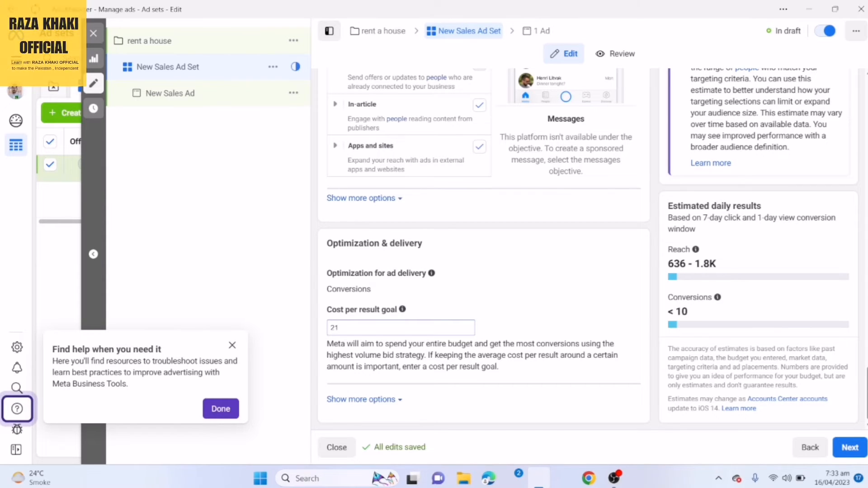
key("BackSpace")
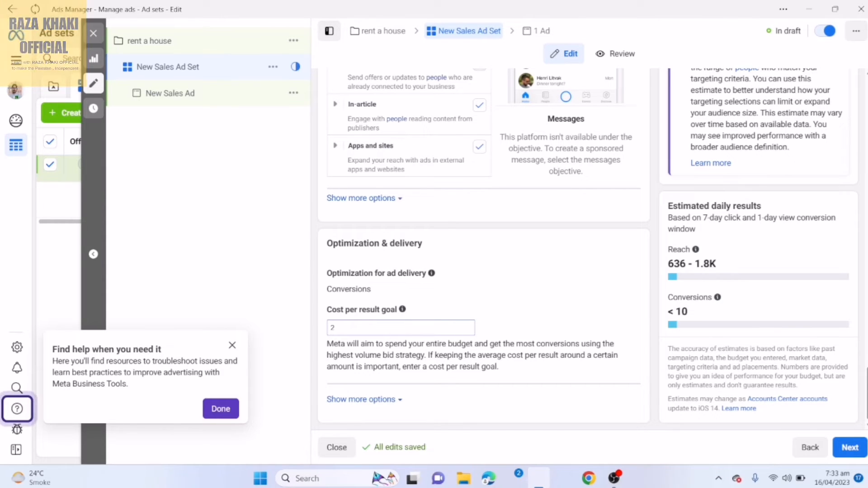
key("BackSpace")
type("1")
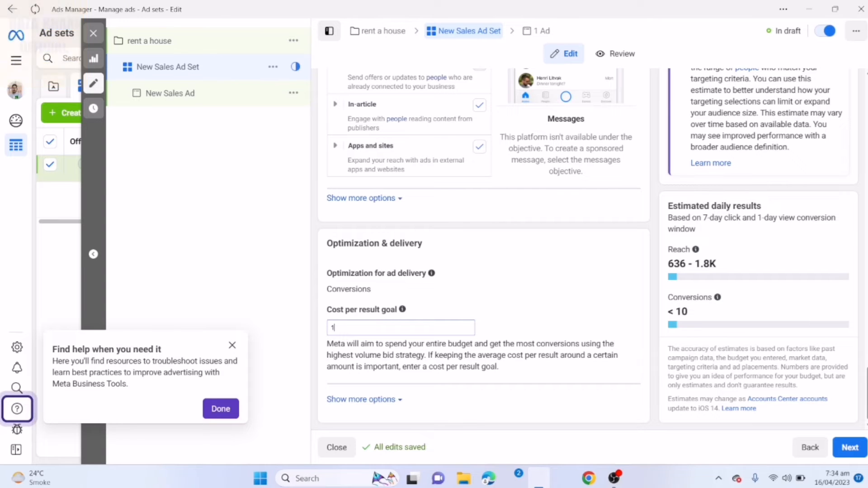
key("Return")
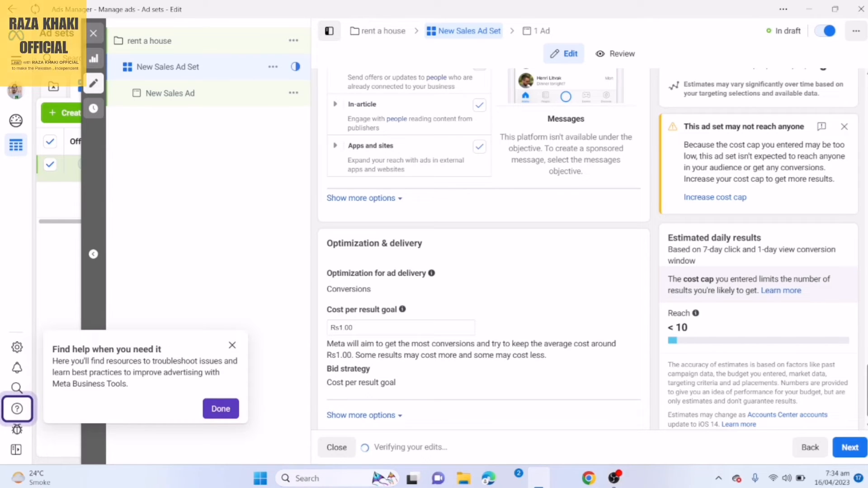
Step: Set the ad set's cost per result goal to Rs100.00
left_click_drag(356, 328, 328, 328)
type("100")
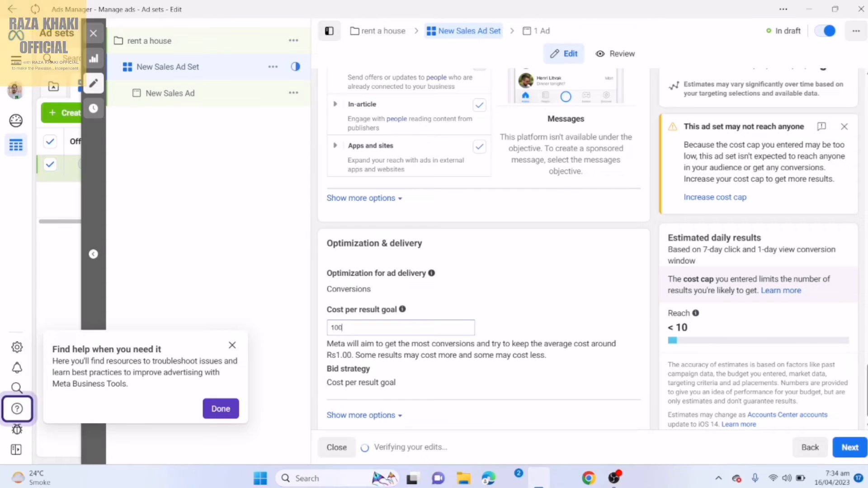
key("Return")
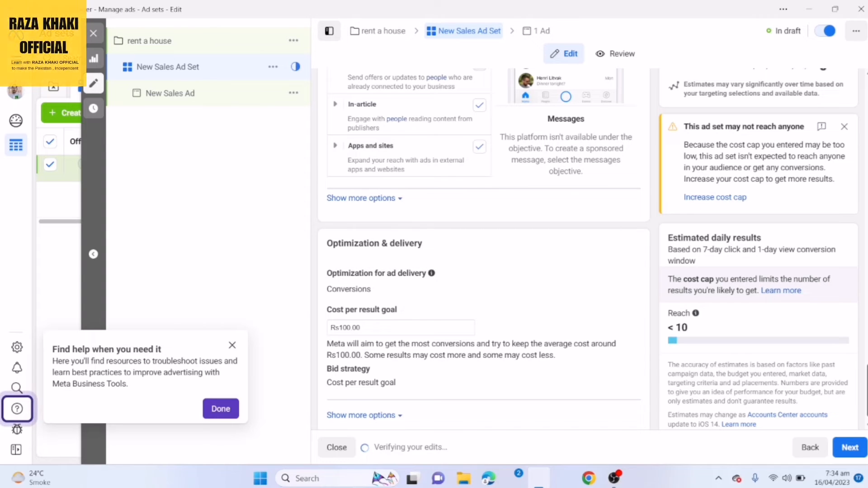
Step: Show the additional optimization and delivery options, and review the ad set's settings from there back up to its name
scroll(588, 249, "down", 1)
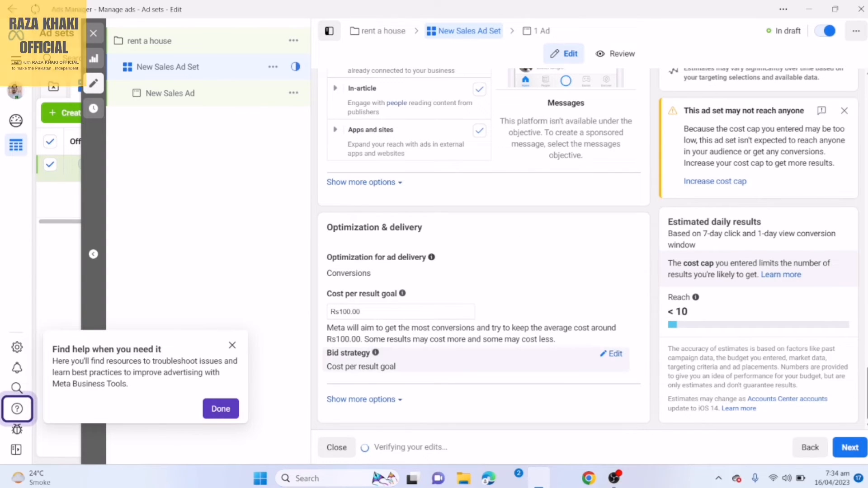
left_click(361, 399)
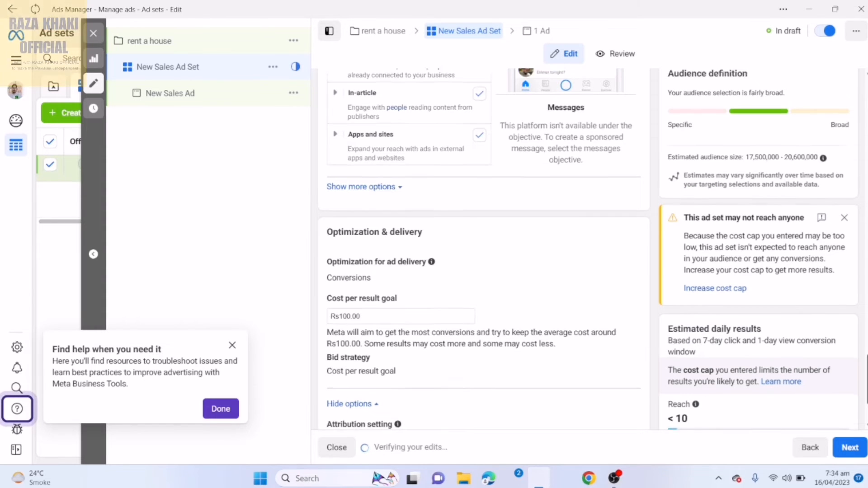
scroll(588, 248, "down", 3)
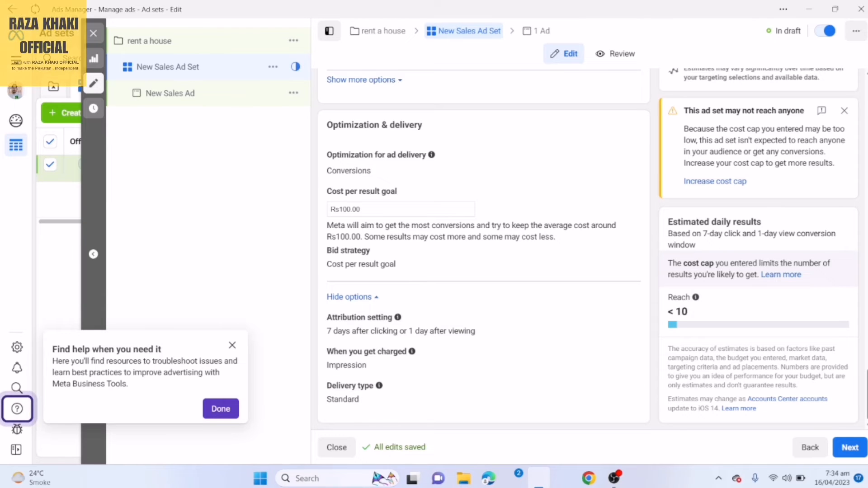
scroll(588, 249, "up", 5)
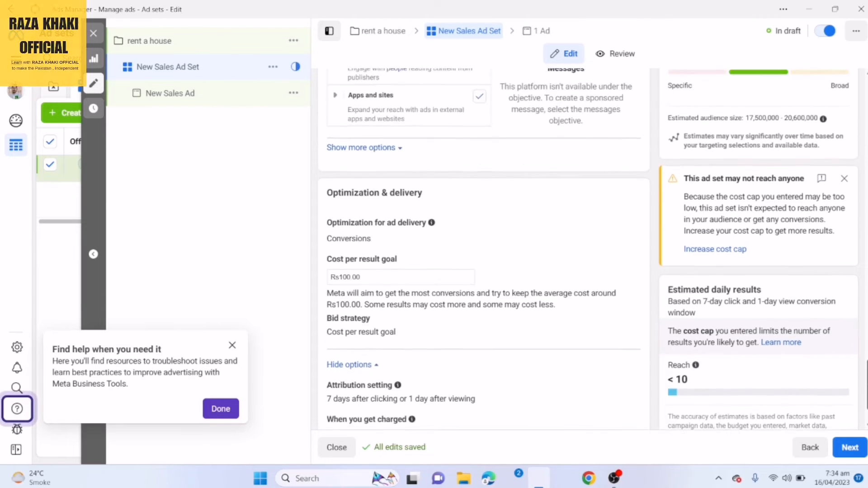
scroll(484, 248, "up", 6)
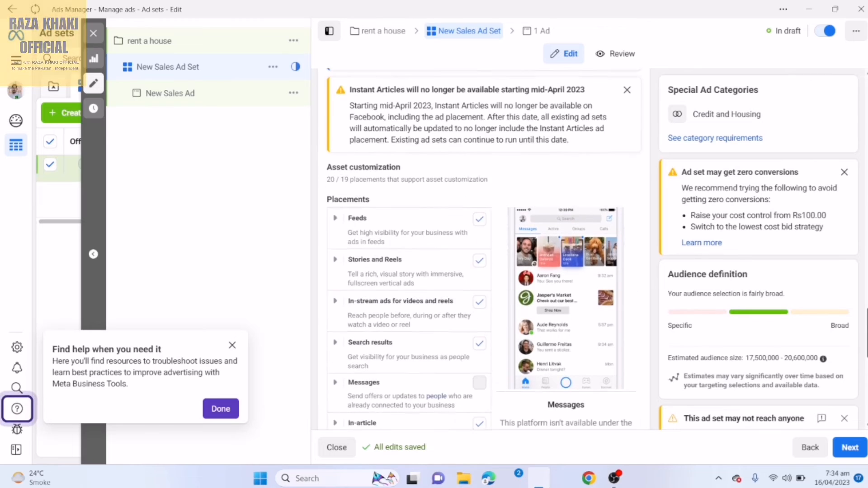
scroll(484, 249, "up", 10)
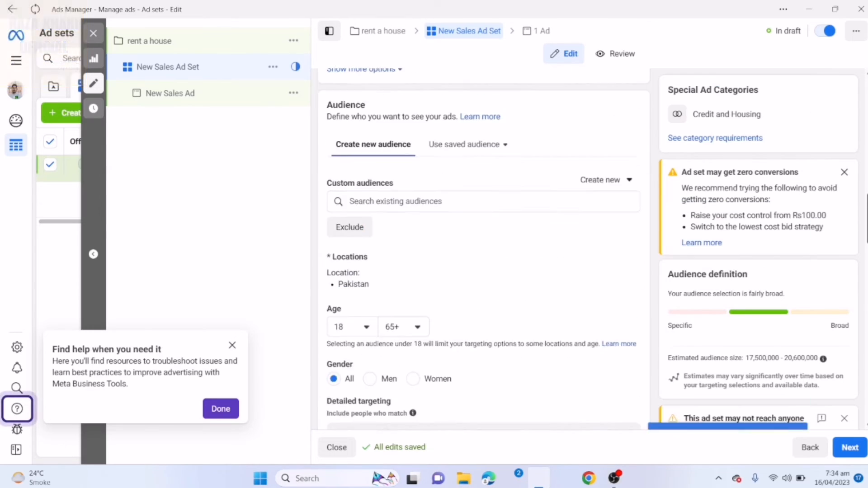
scroll(484, 249, "up", 10)
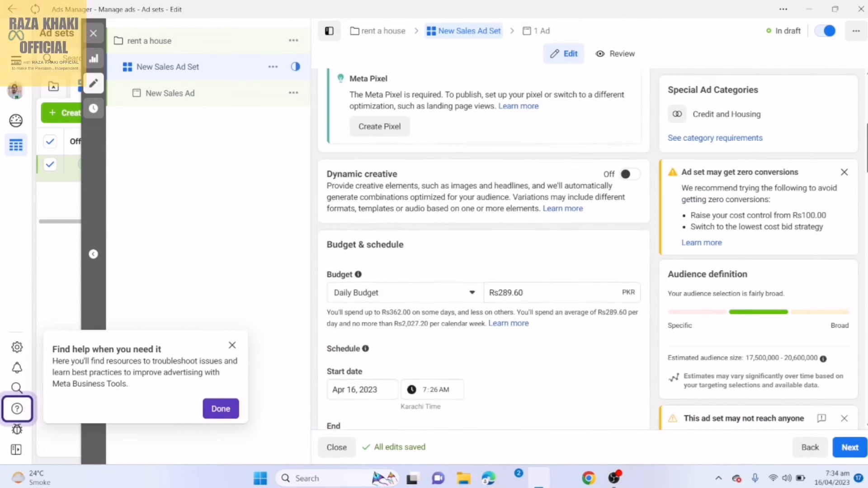
scroll(484, 249, "up", 4)
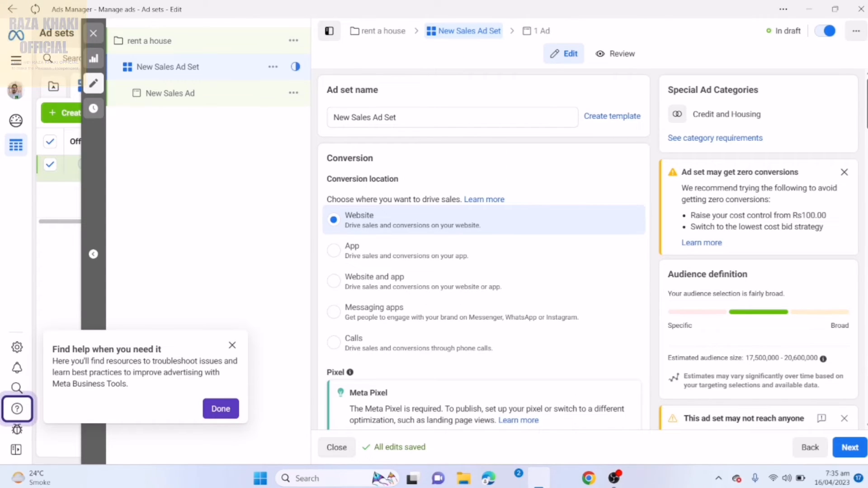
Step: Review the ad set's settings from the conversion location down to the optimization and delivery section
scroll(484, 248, "down", 5)
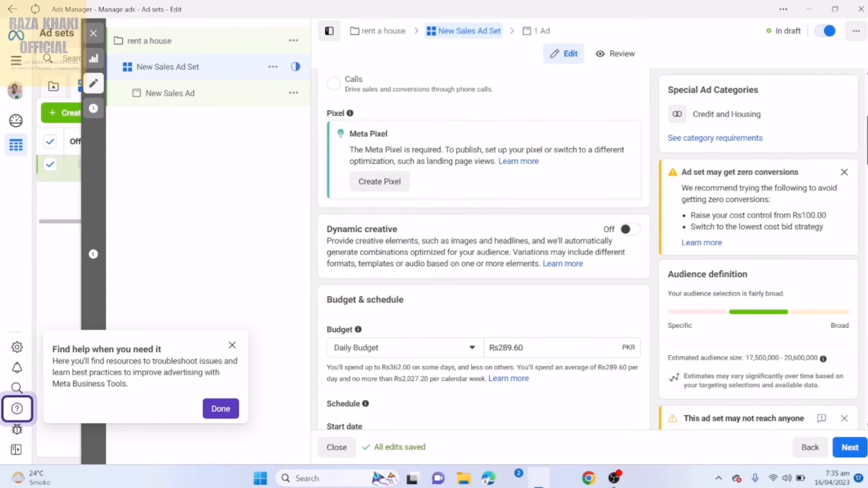
scroll(484, 249, "down", 8)
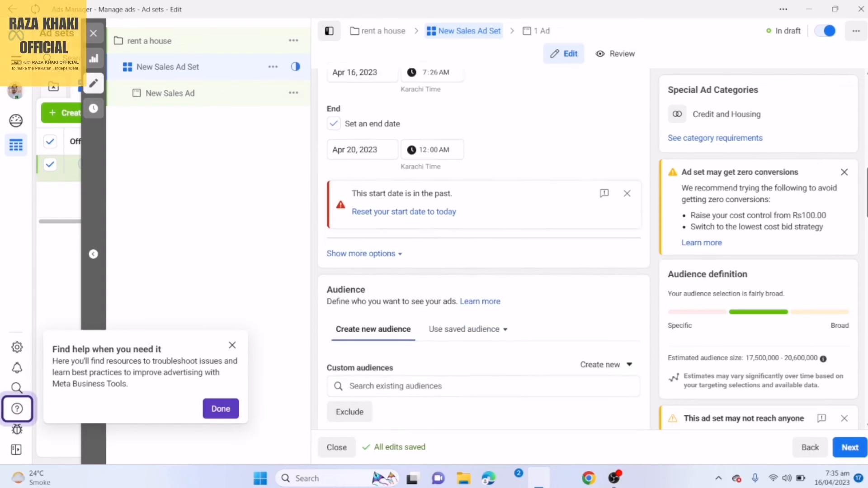
scroll(483, 249, "down", 3)
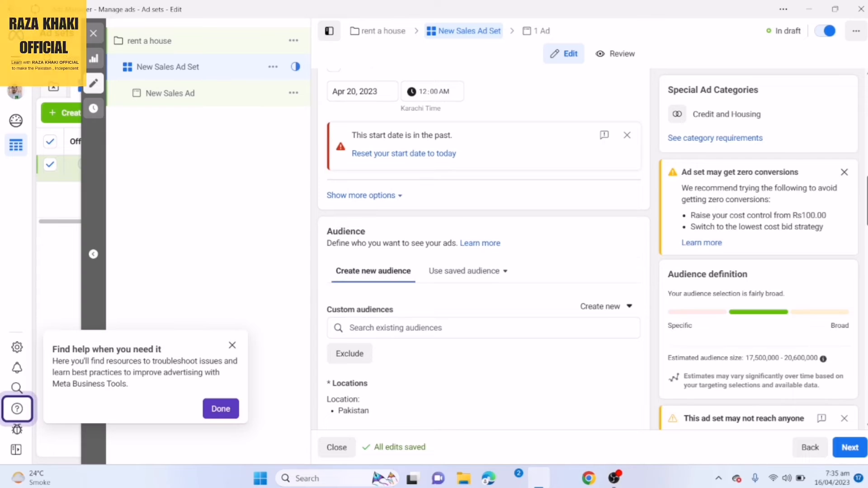
scroll(484, 249, "down", 5)
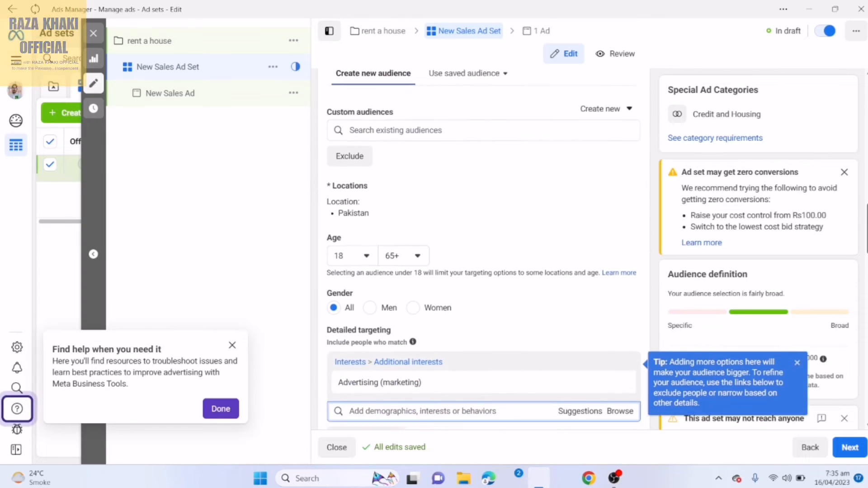
scroll(484, 248, "down", 5)
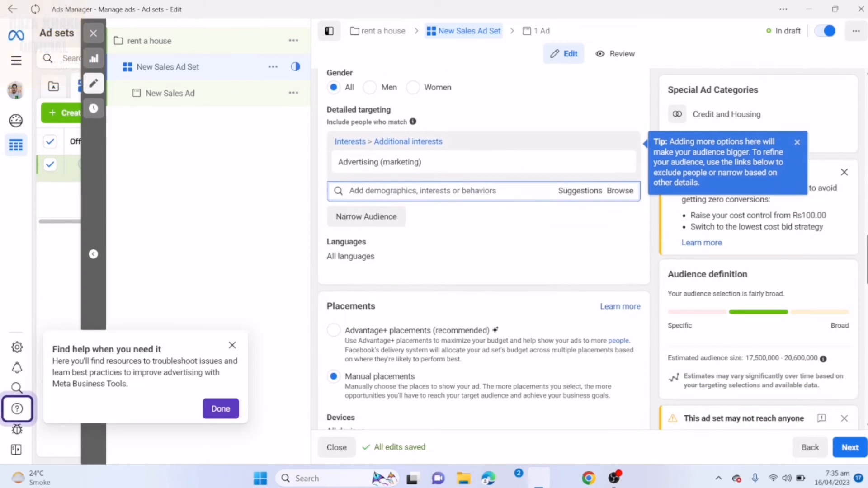
scroll(484, 249, "down", 7)
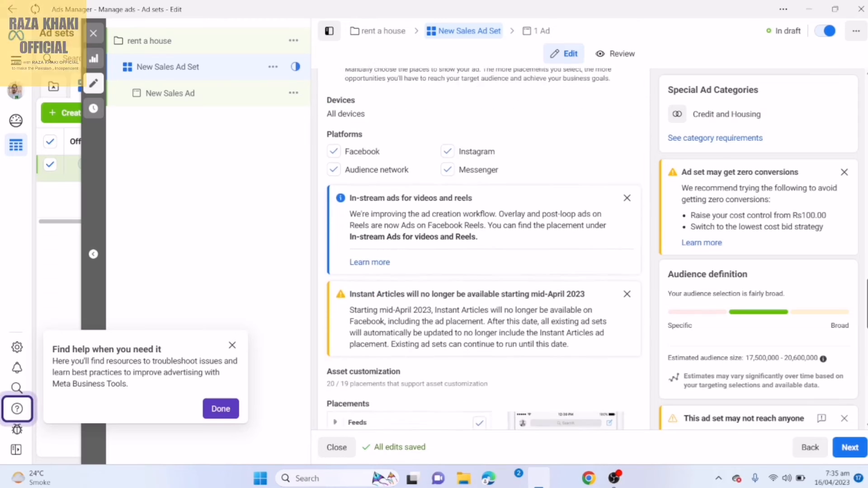
scroll(484, 249, "down", 2)
scroll(484, 248, "down", 8)
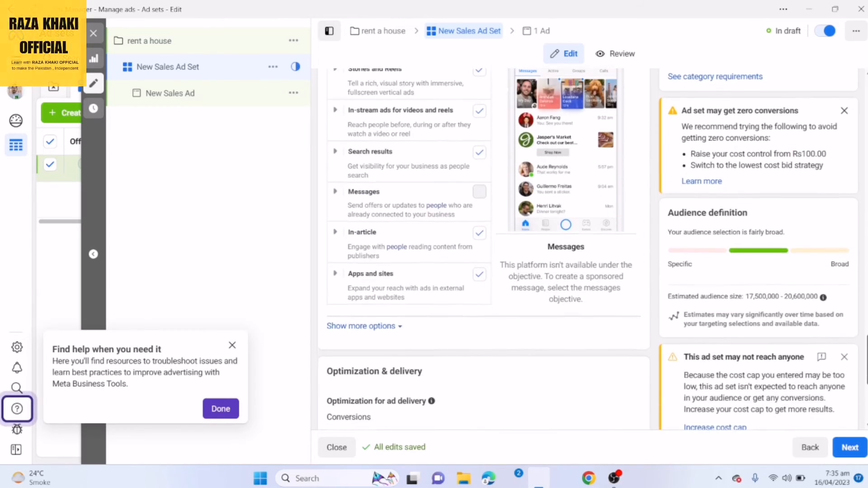
scroll(484, 249, "down", 3)
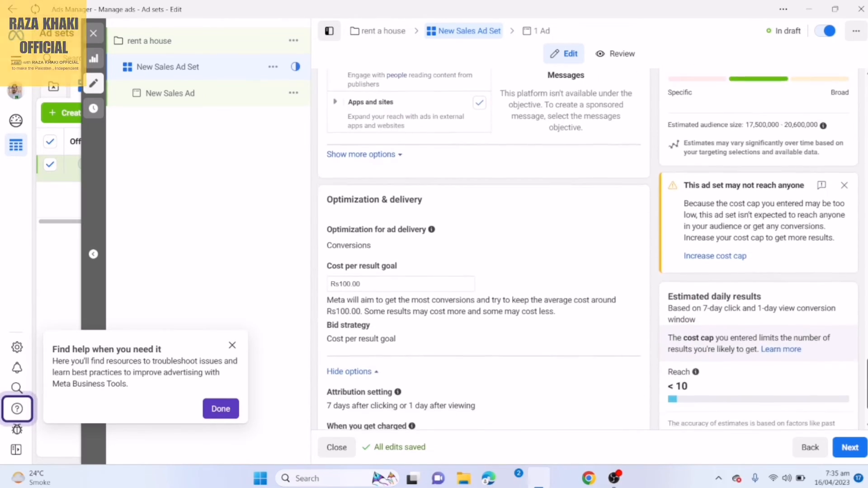
scroll(484, 248, "down", 2)
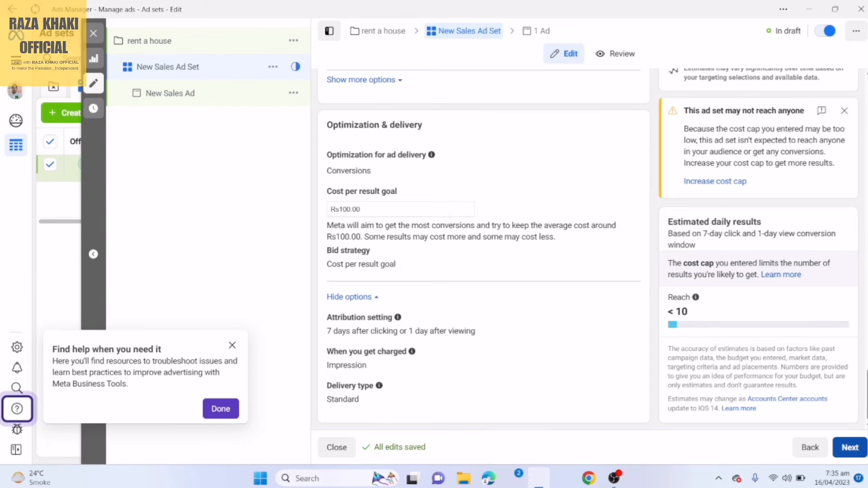
Step: Proceed to the ad level and choose the fourth personal Page in the list as the ad's Facebook Page
left_click(850, 448)
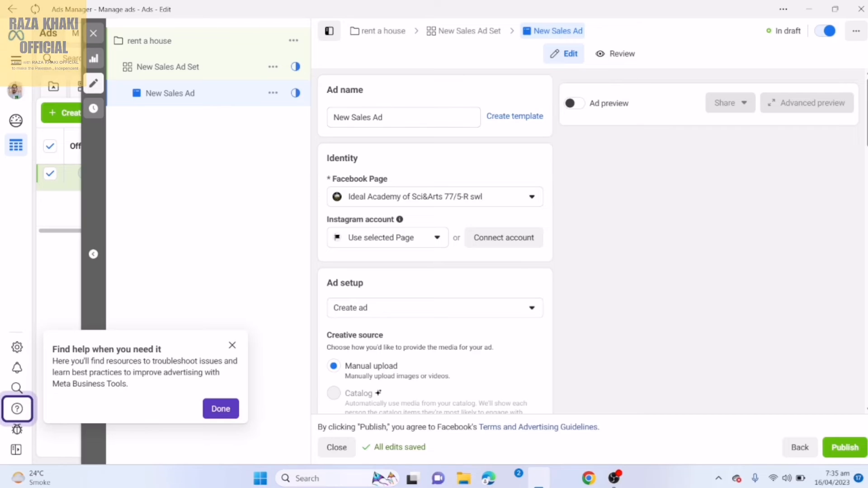
left_click(435, 197)
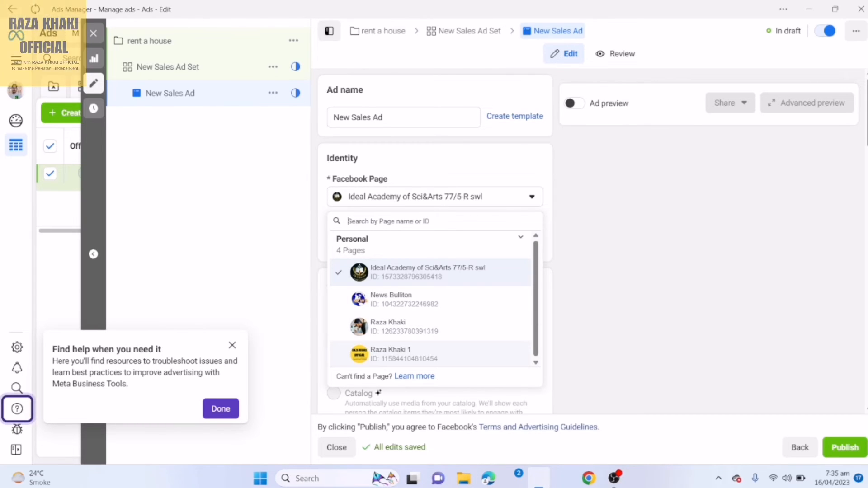
left_click(390, 354)
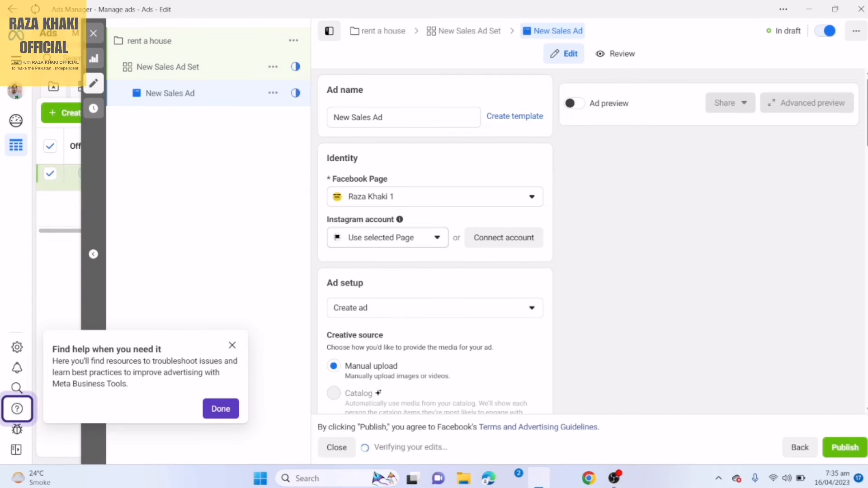
left_click(388, 238)
left_click(388, 238)
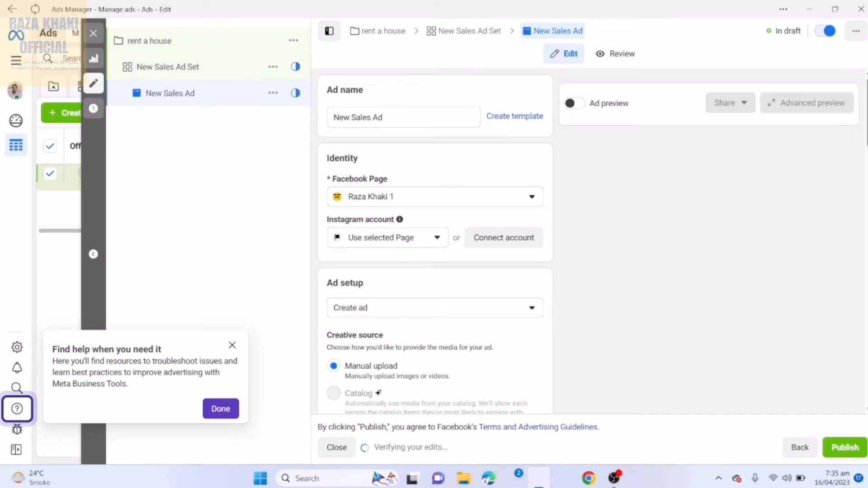
Step: Choose Create ad as the ad setup, and review the creative source, format and multi-advertiser options
left_click(430, 308)
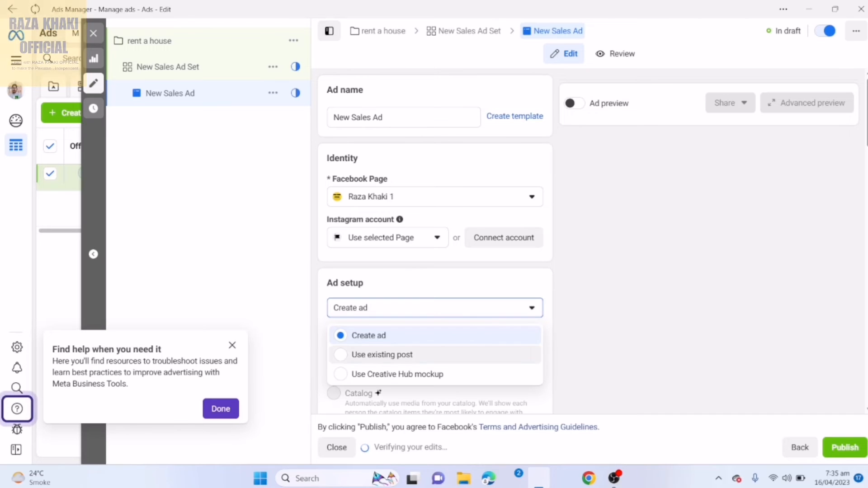
left_click(368, 335)
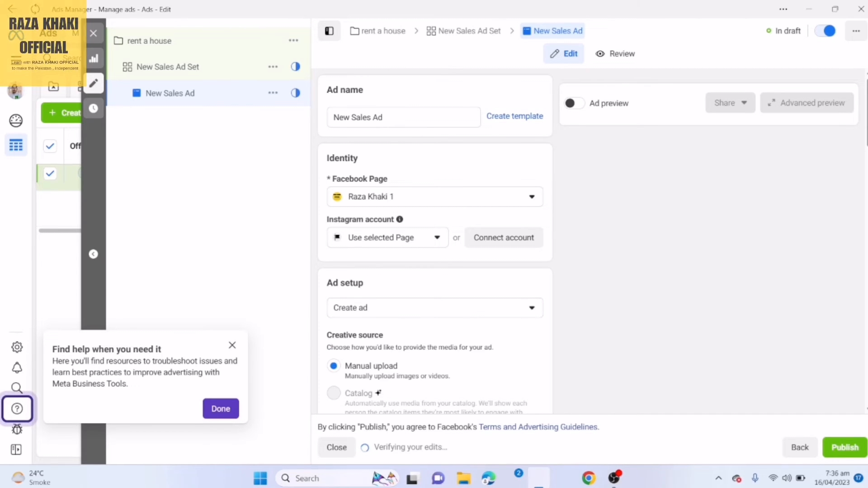
scroll(435, 239, "down", 3)
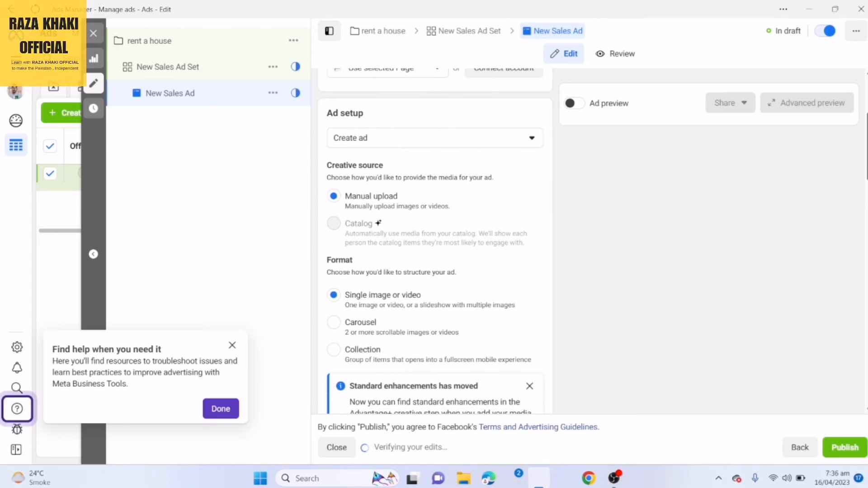
scroll(435, 241, "down", 2)
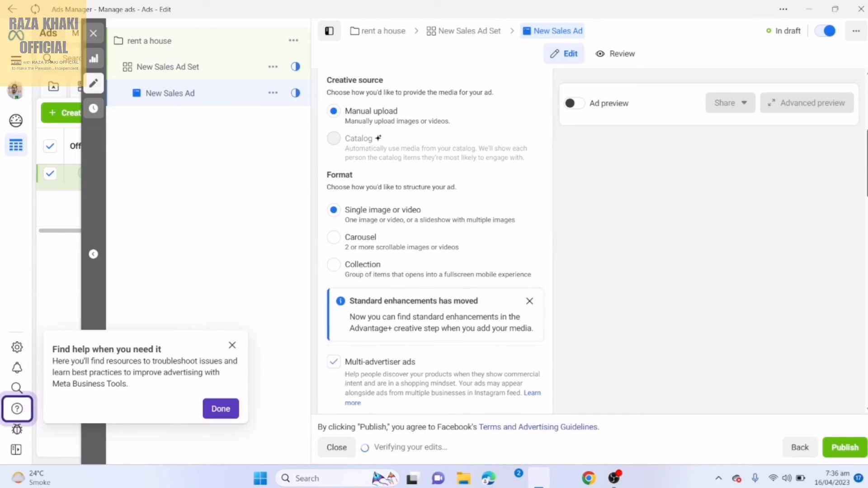
scroll(435, 241, "down", 1)
scroll(434, 241, "down", 1)
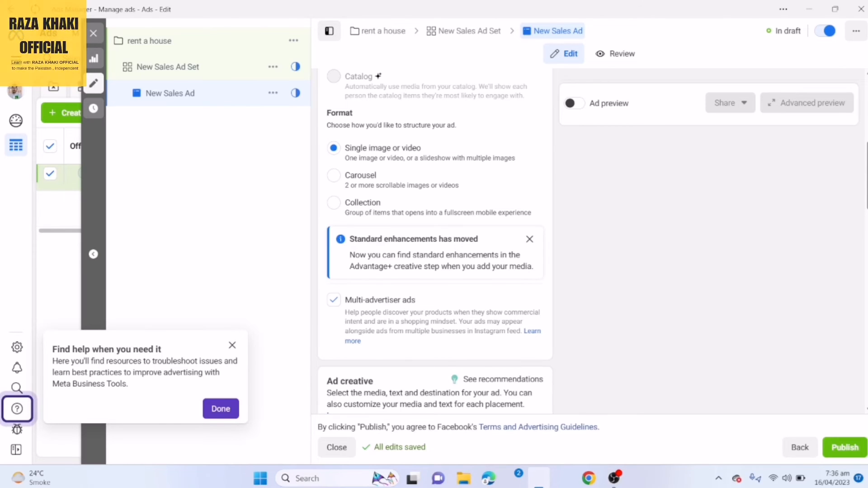
Step: Enter "best place" as the primary text in the ad creative section
scroll(435, 239, "down", 4)
scroll(435, 240, "down", 3)
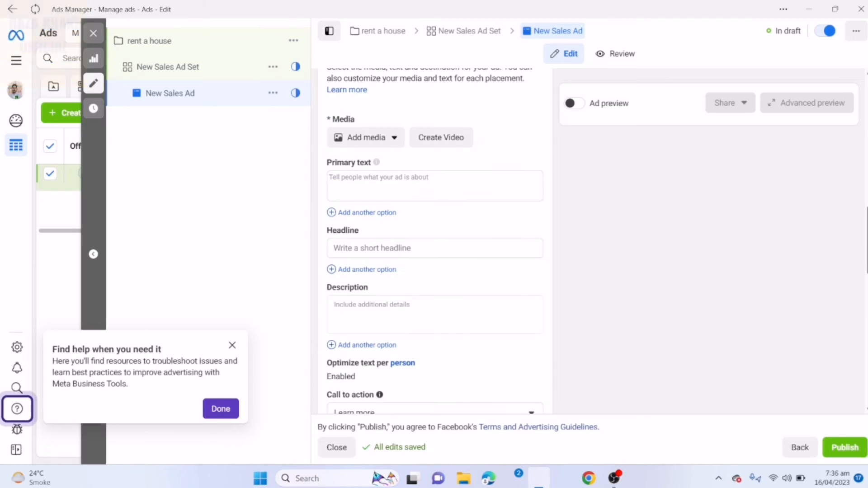
left_click(435, 186)
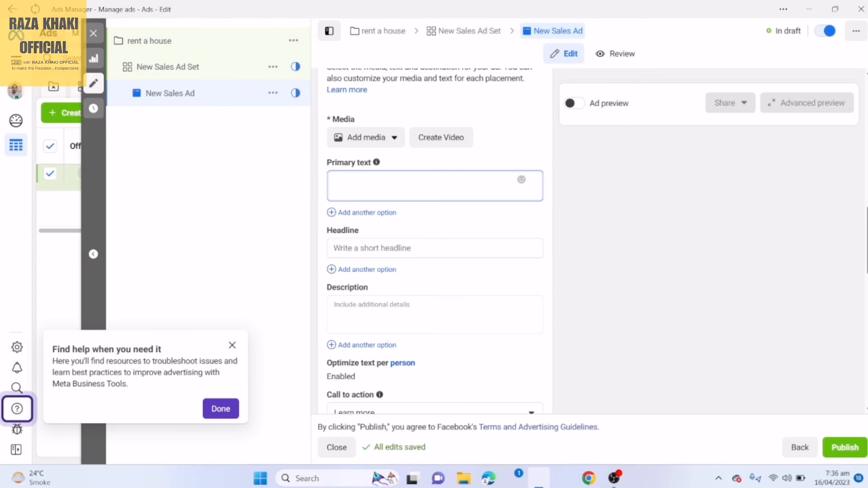
type("re")
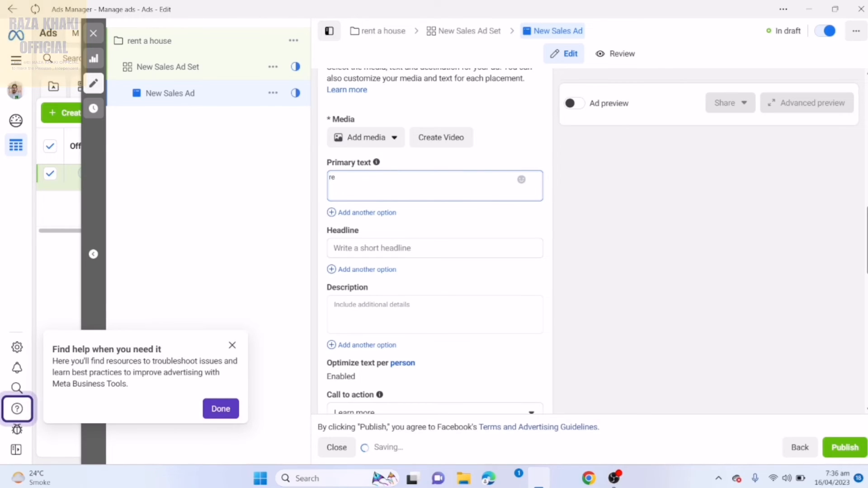
key("BackSpace")
key("BackSpace")
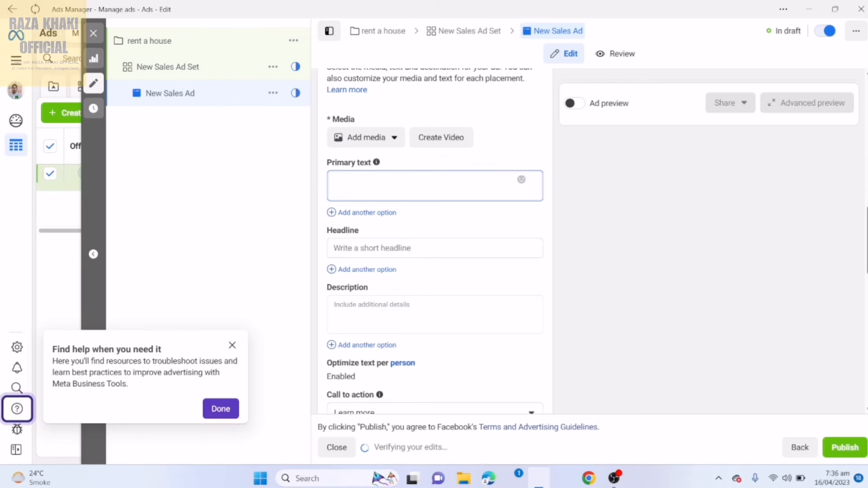
type("best")
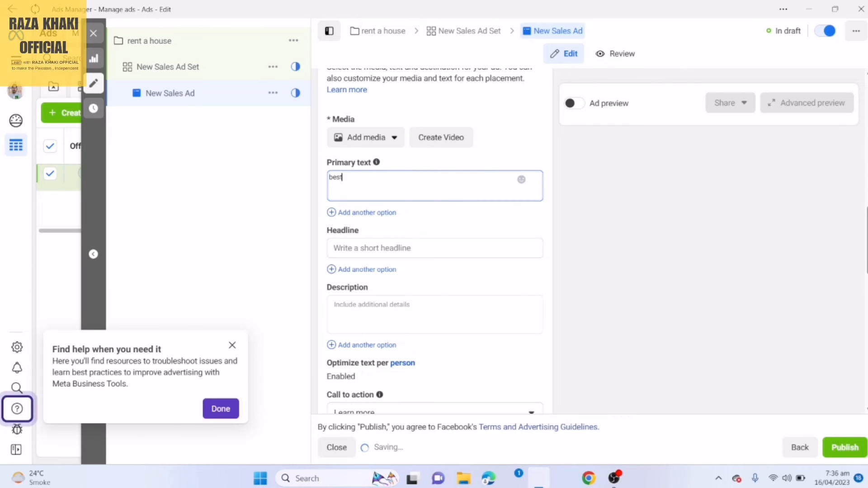
type(" place")
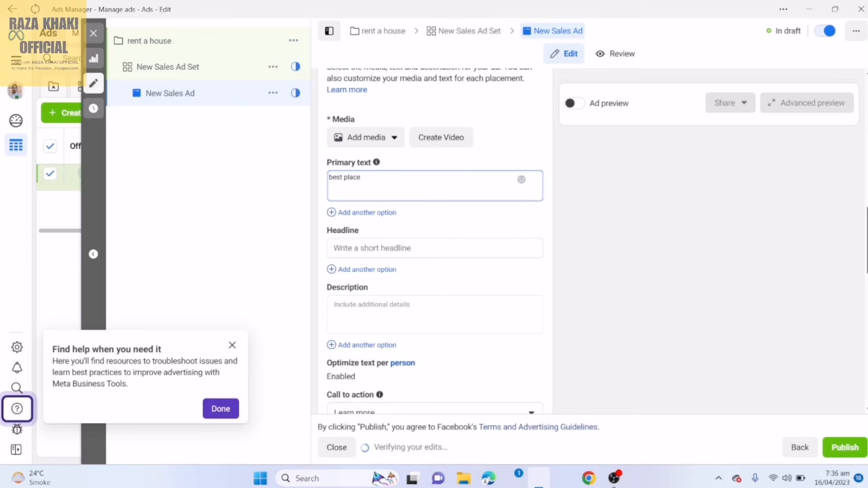
right_click(850, 239)
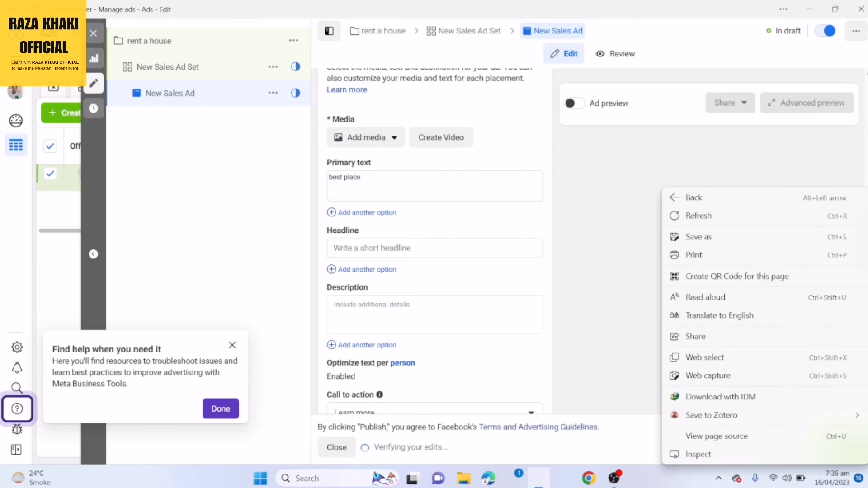
Step: Enter "rent A HOUSE" as the ad's headline
left_click(434, 248)
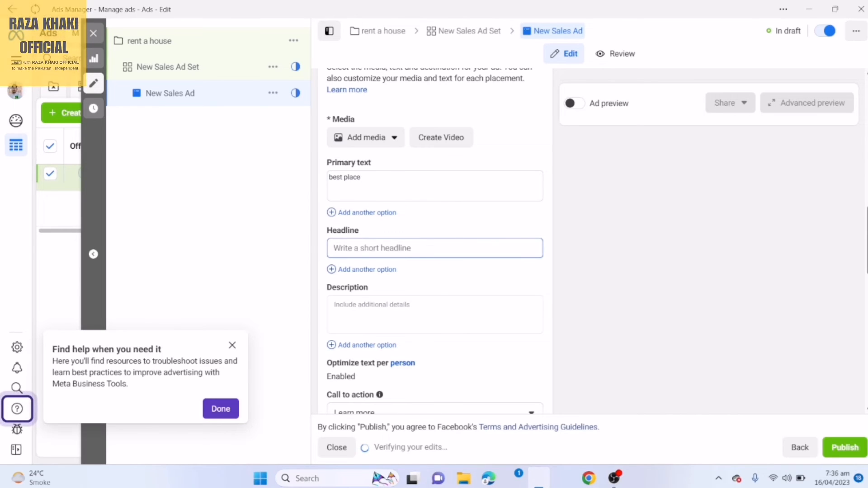
type("rent ")
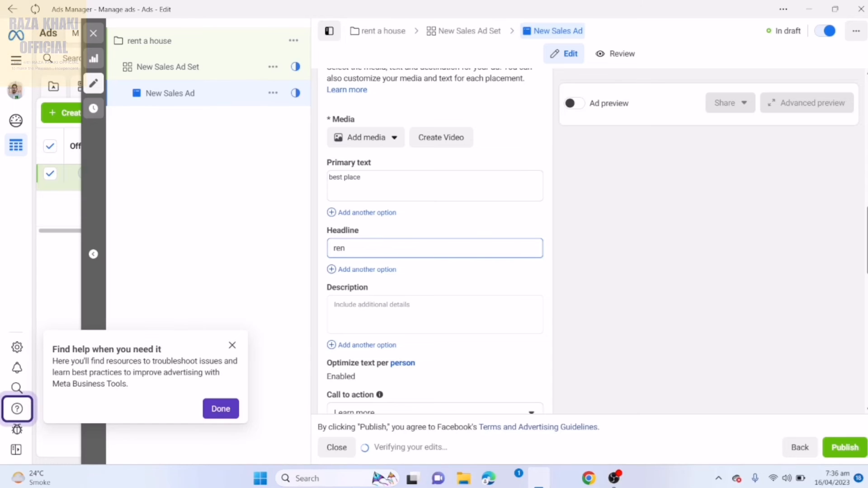
type("A")
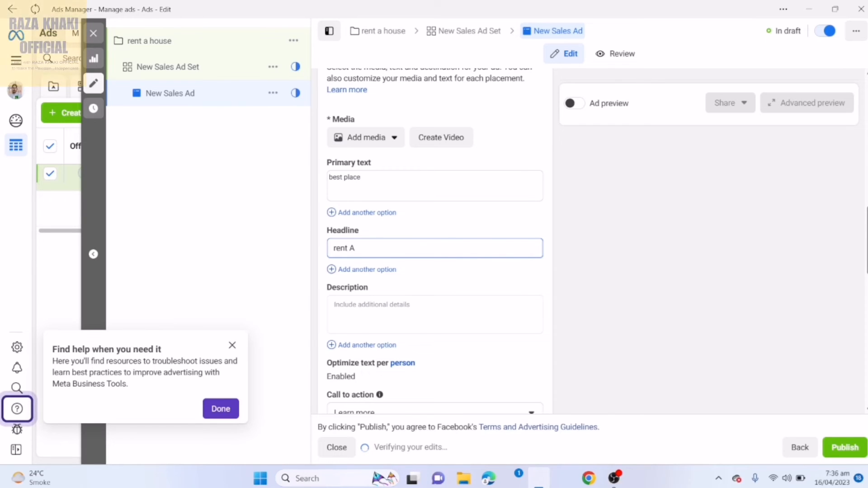
type(" HOUSE")
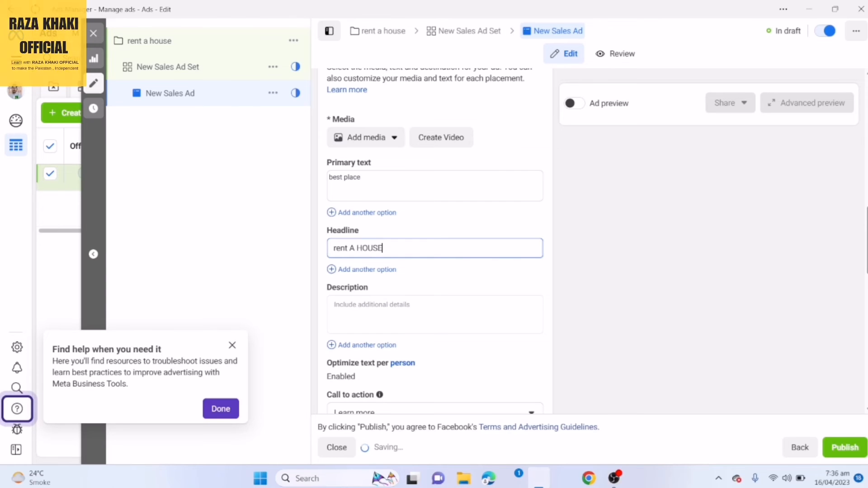
Step: Review the ad's description field, the text optimization setting and the available call-to-action options
left_click(434, 314)
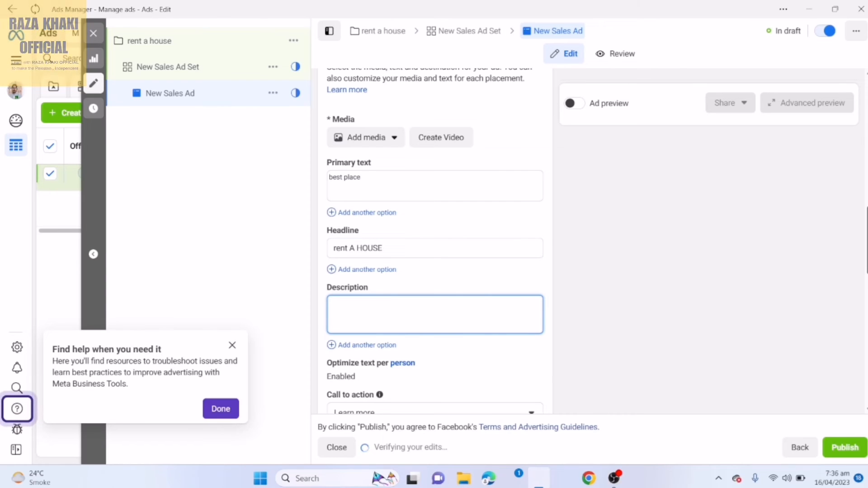
scroll(435, 237, "down", 1)
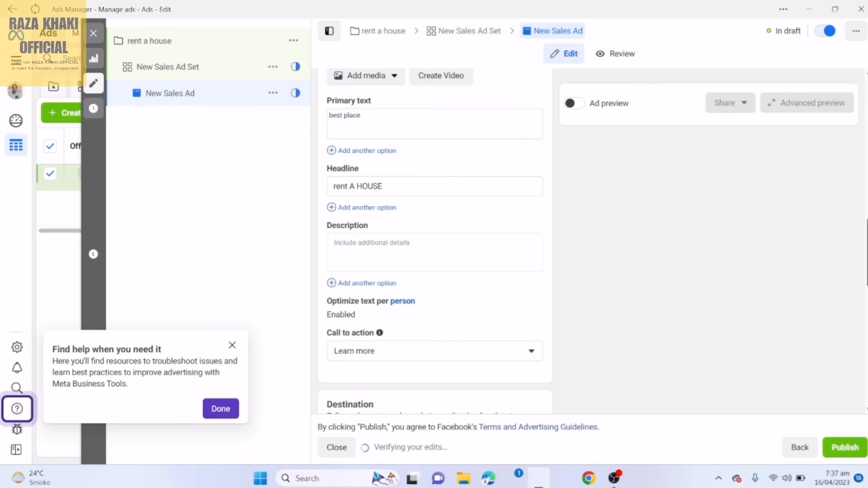
scroll(435, 241, "down", 1)
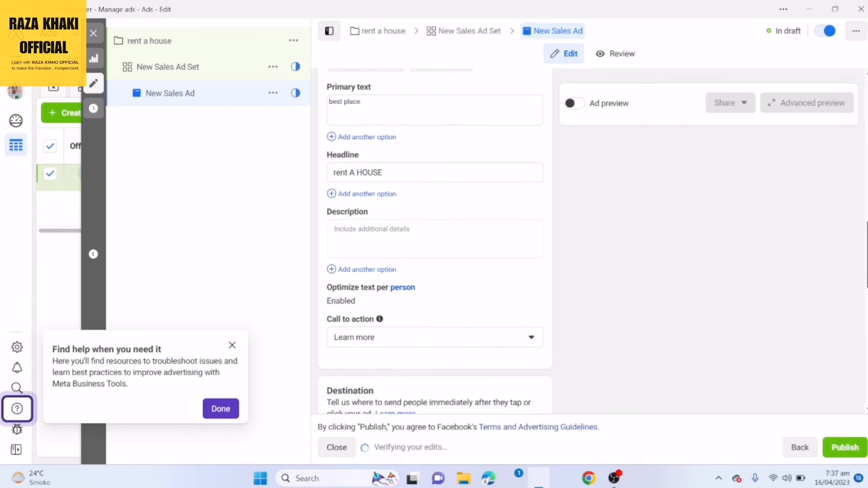
scroll(435, 245, "down", 2)
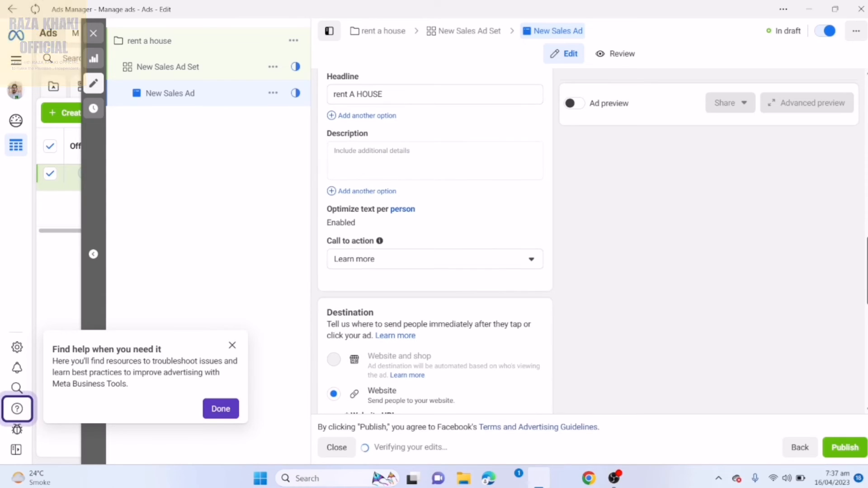
scroll(435, 244, "down", 2)
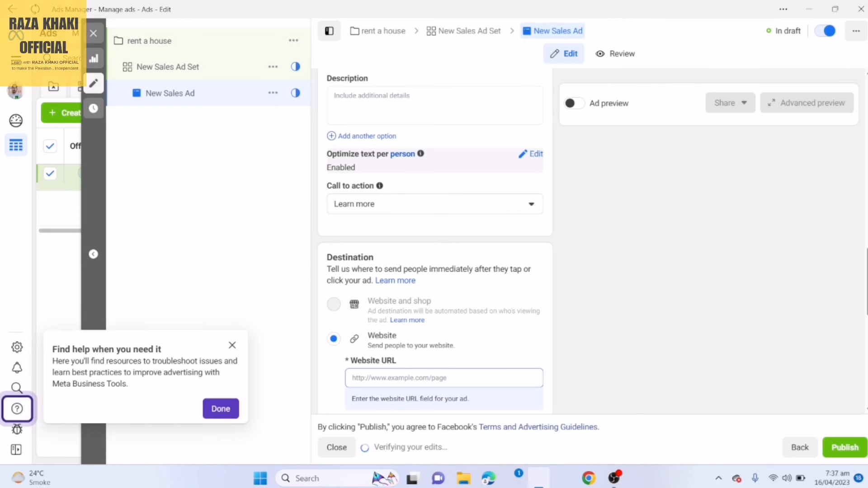
left_click(435, 204)
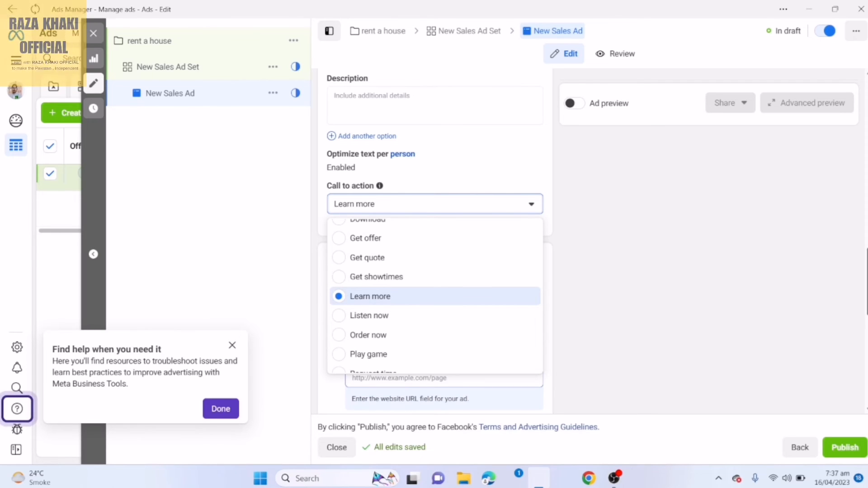
scroll(435, 241, "up", 1)
scroll(435, 241, "down", 1)
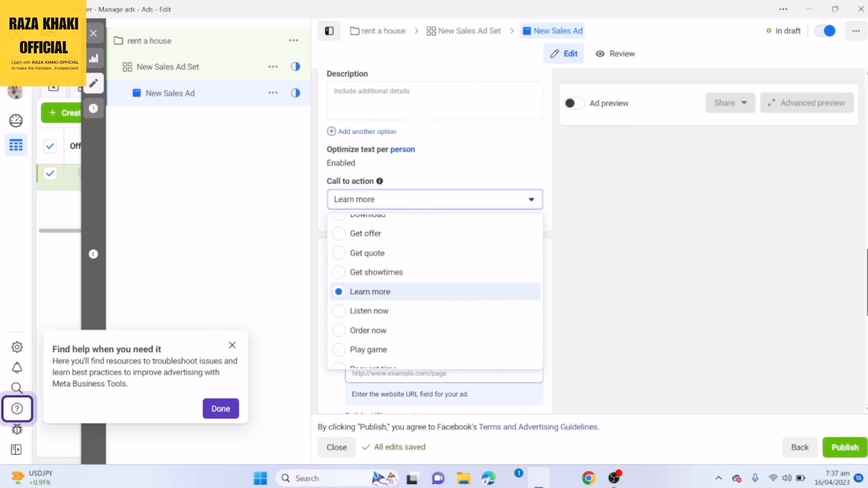
scroll(435, 241, "up", 2)
scroll(435, 241, "down", 2)
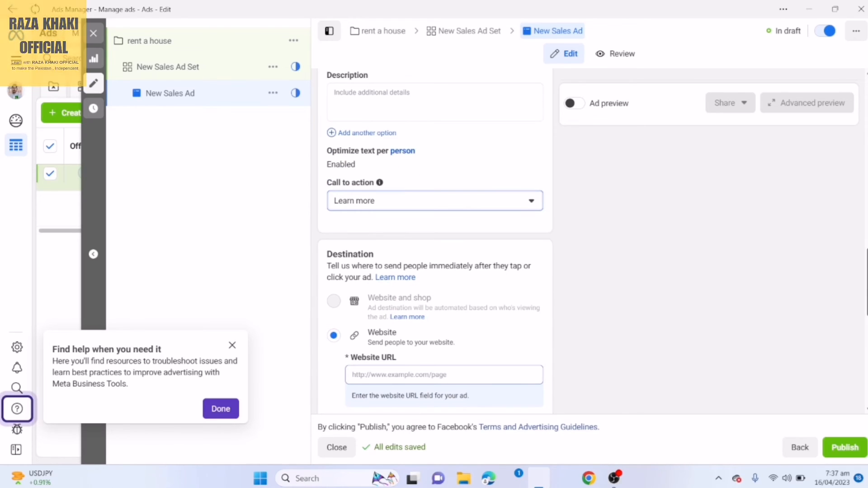
Step: Look through the call-to-action choices and set the ad's call to action to Contact us
left_click(435, 201)
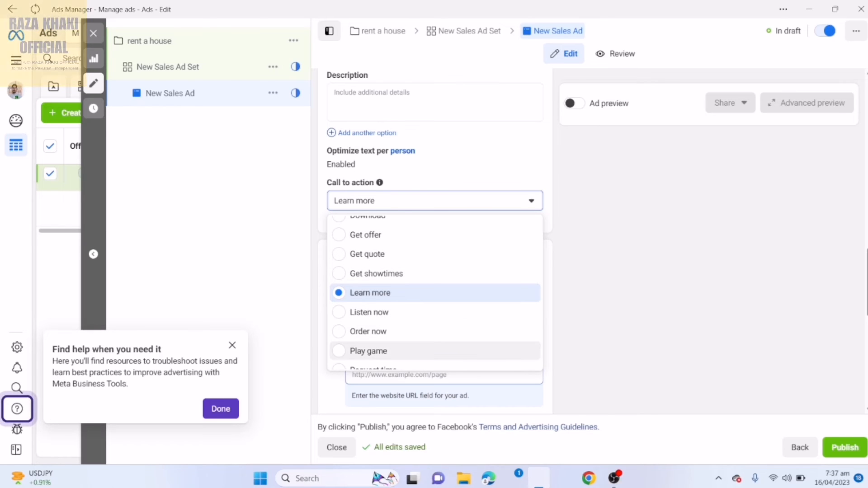
scroll(435, 292, "down", 3)
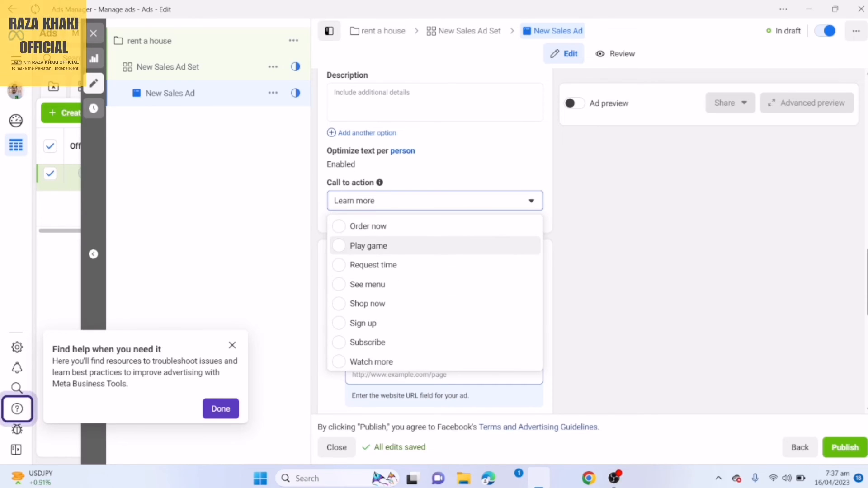
scroll(475, 302, "up", 2)
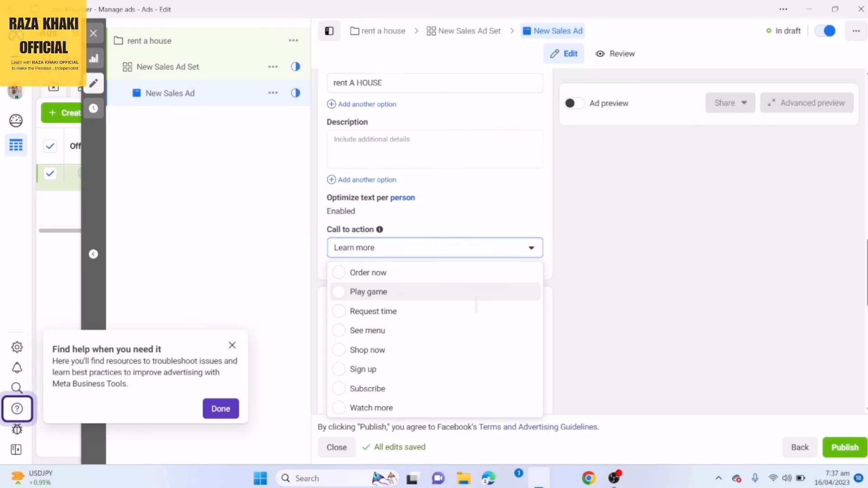
scroll(481, 281, "down", 1)
scroll(486, 272, "down", 1)
scroll(492, 316, "up", 4)
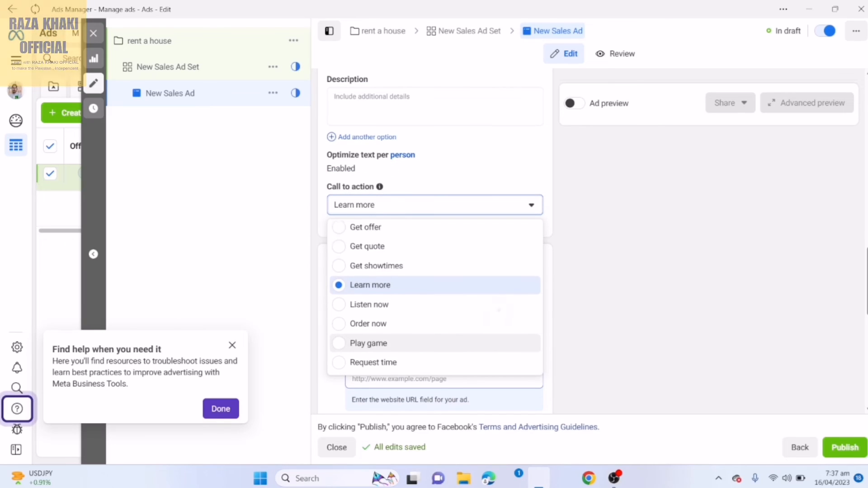
scroll(495, 335, "up", 3)
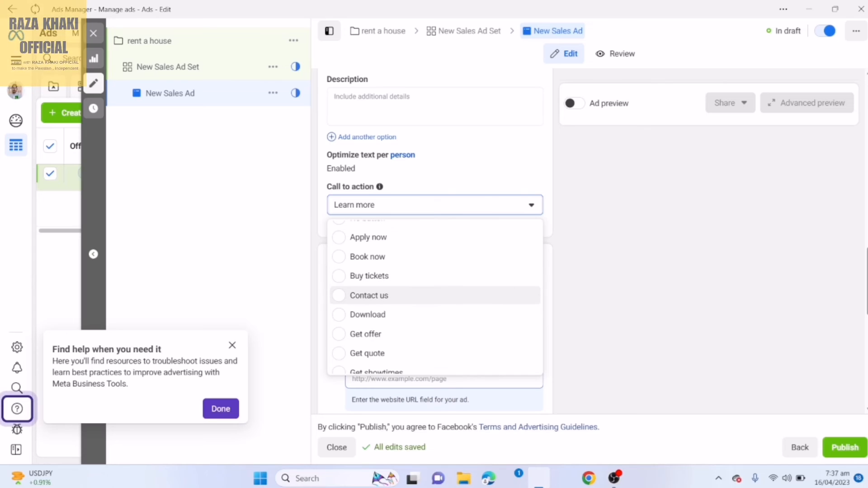
left_click(369, 295)
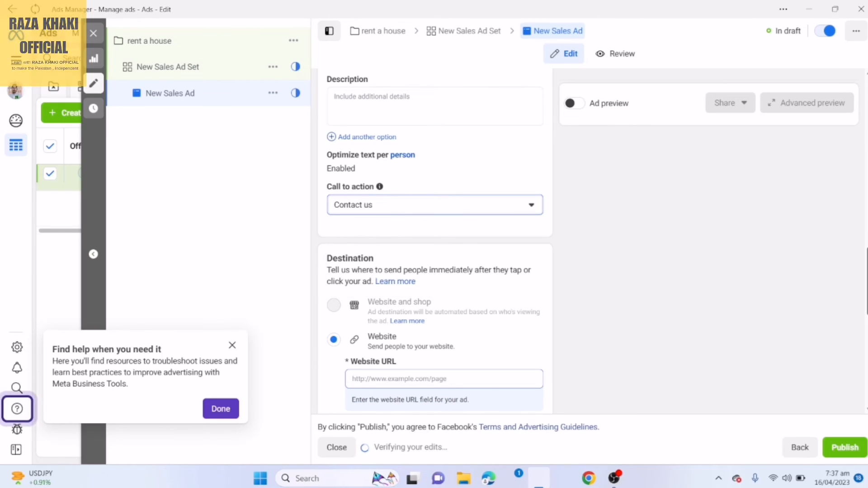
Step: Review the website destination's URL and display link fields, and enable showing the call extension on the website
scroll(434, 271, "down", 2)
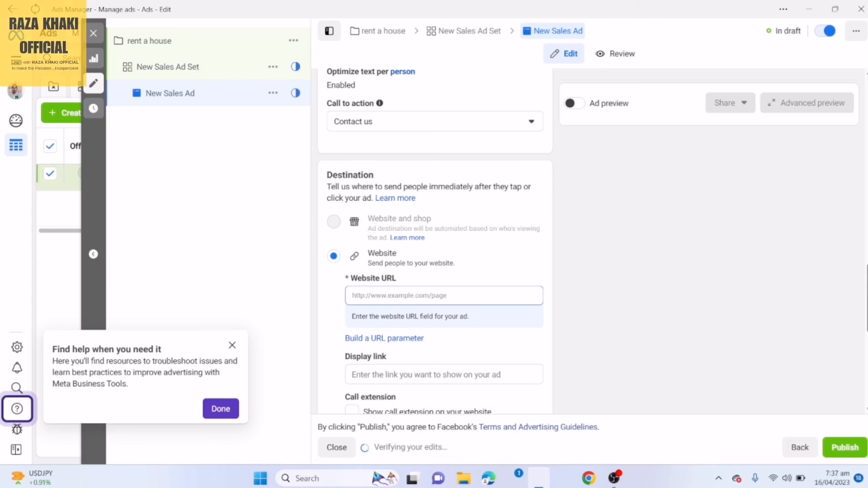
left_click(444, 296)
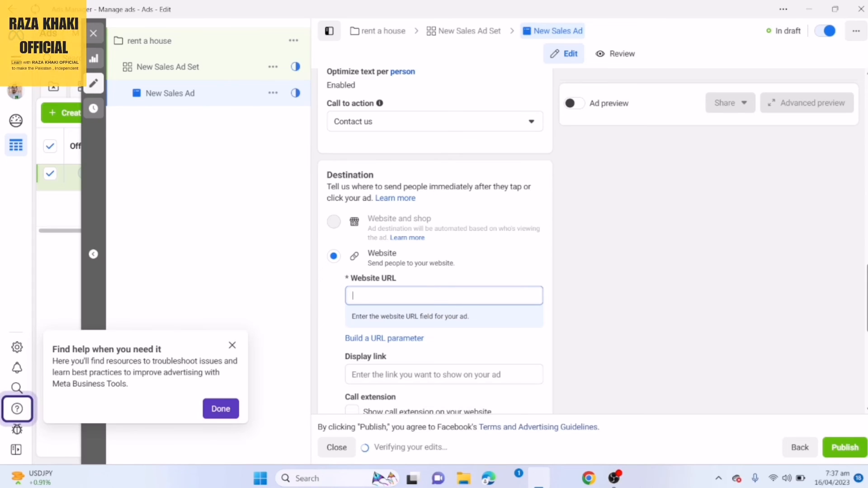
left_click_drag(867, 298, 867, 332)
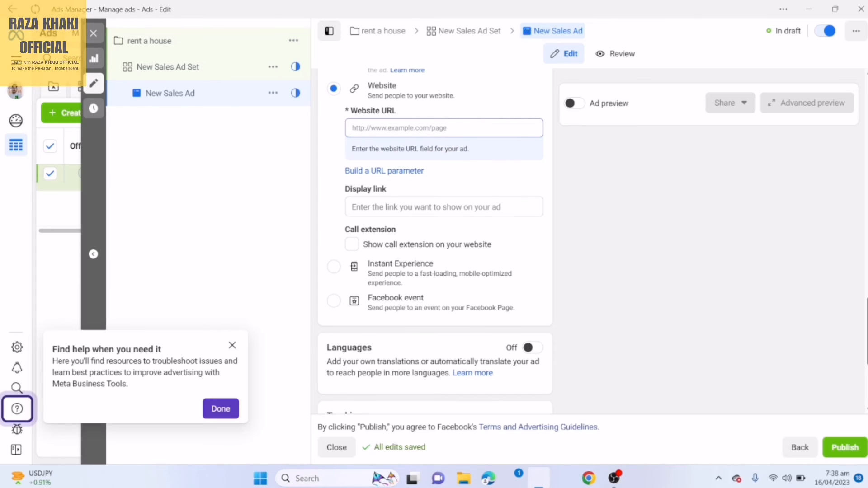
scroll(435, 240, "down", 1)
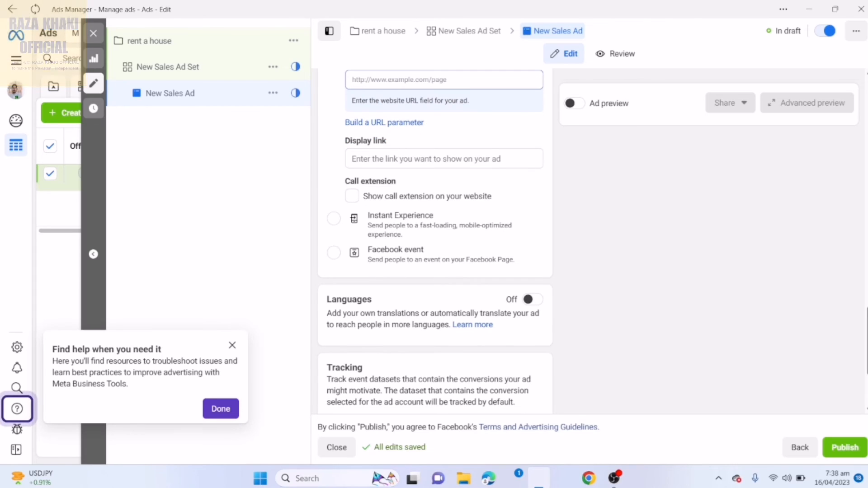
left_click(352, 196)
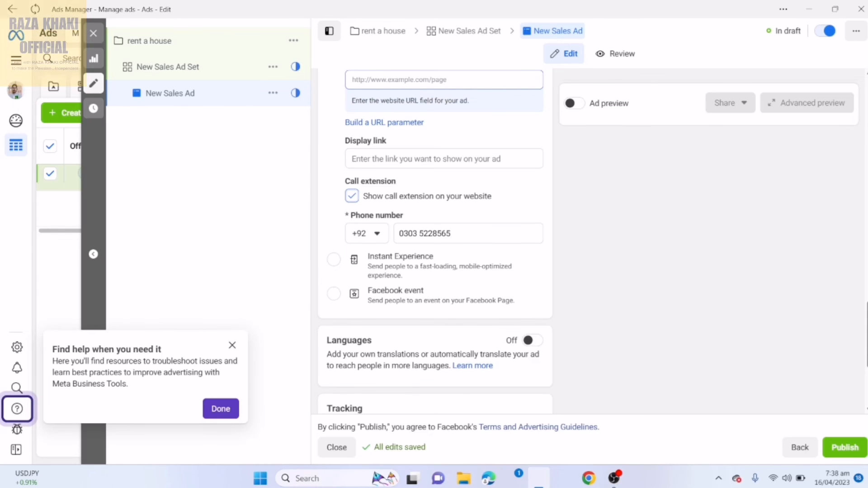
Step: Set the ad's destination to Instant Experience, and review the preview placements and tracking options
left_click(334, 260)
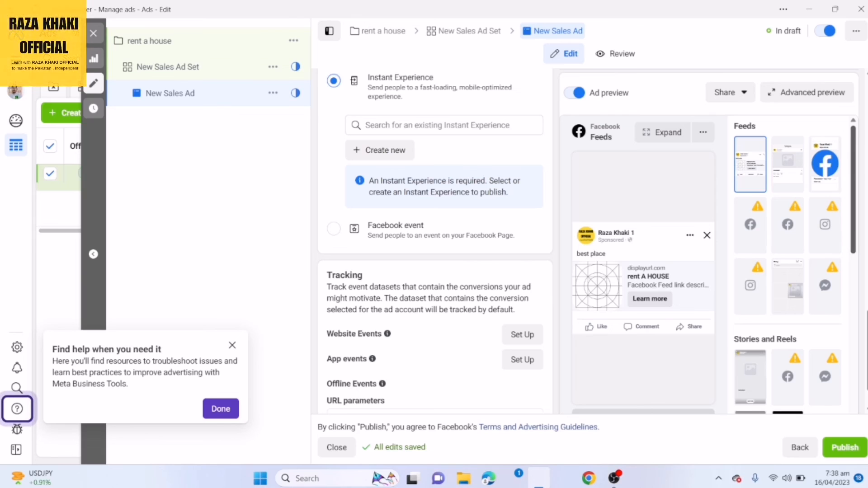
scroll(788, 266, "down", 3)
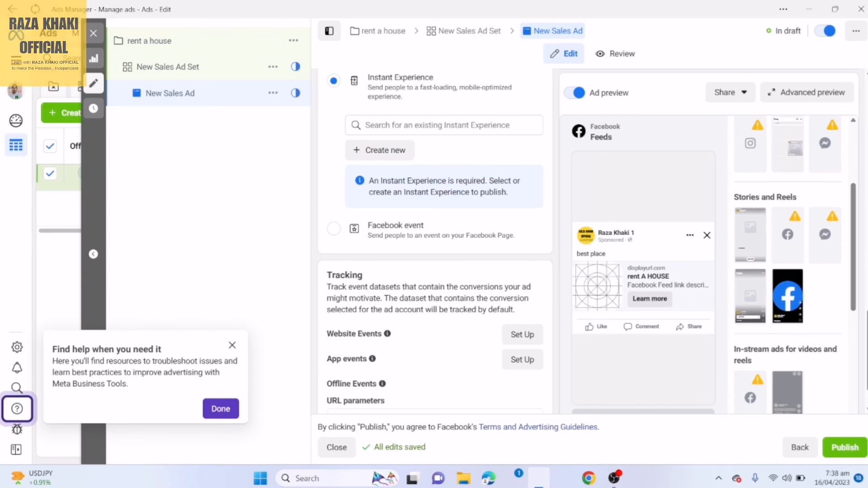
scroll(788, 266, "down", 2)
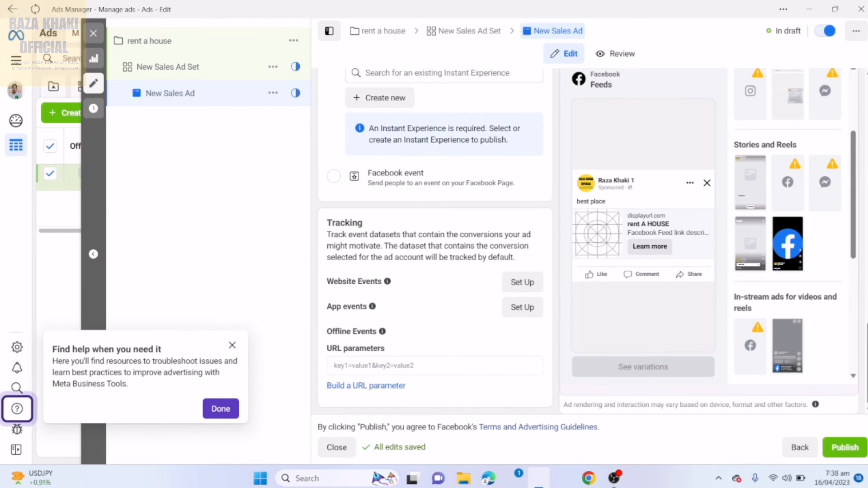